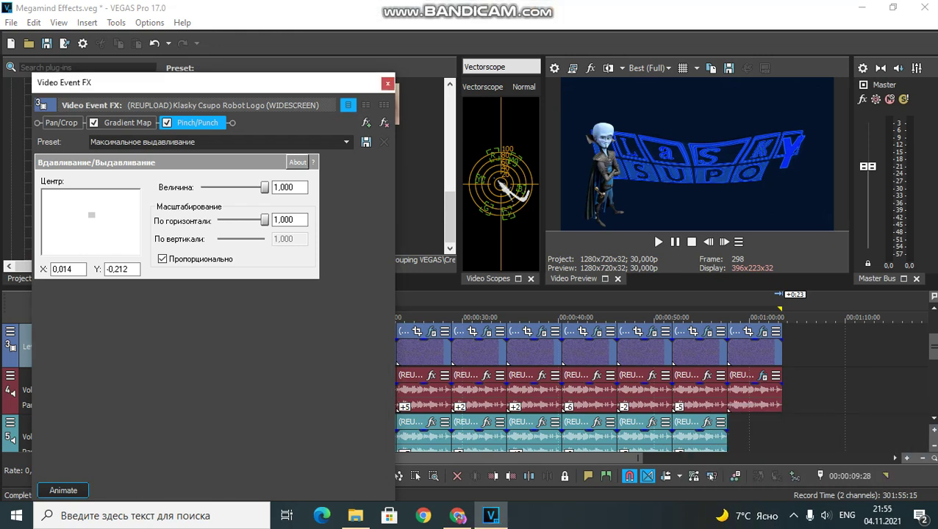
Inspect each colour stop of the Gradient Map effect on the second clip in video track 3, and close the effects window.
{"action": "left_click", "coordinate": [128, 123]}
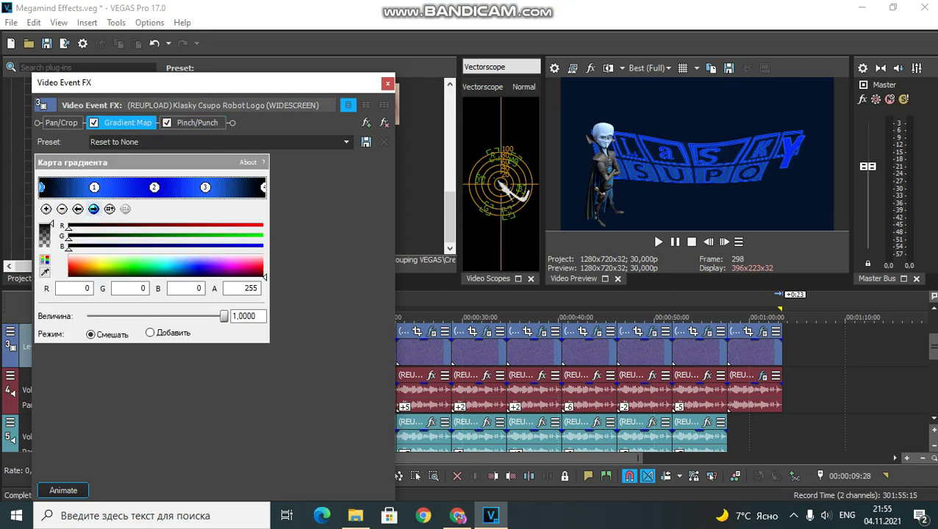
{"action": "left_click", "coordinate": [93, 209]}
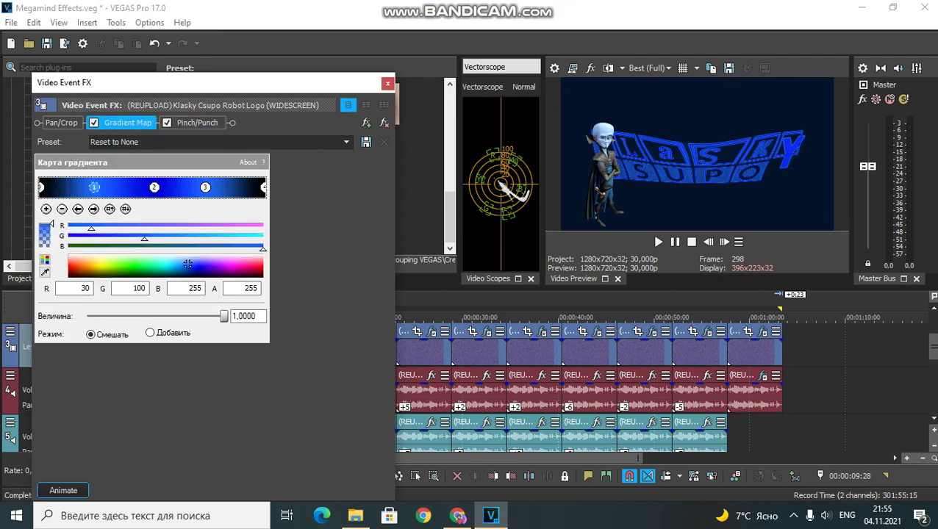
{"action": "left_click", "coordinate": [93, 209]}
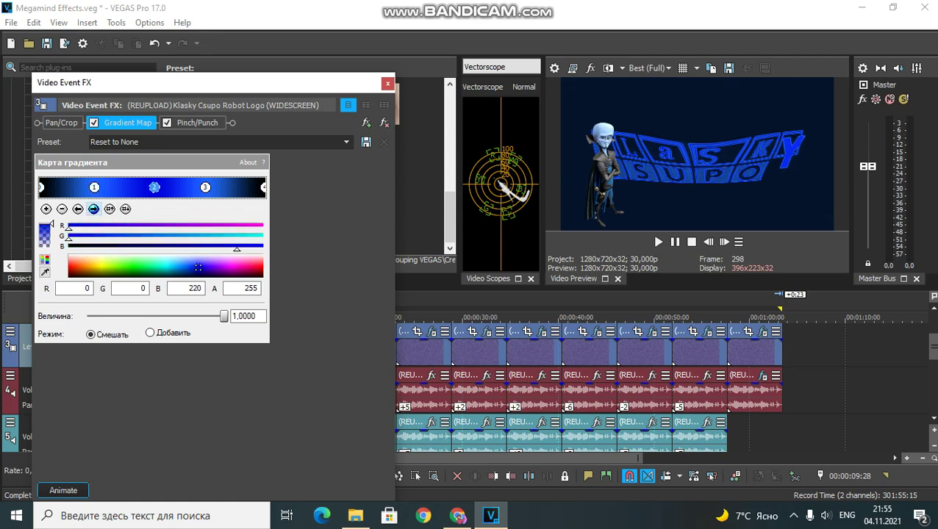
{"action": "left_click", "coordinate": [93, 208]}
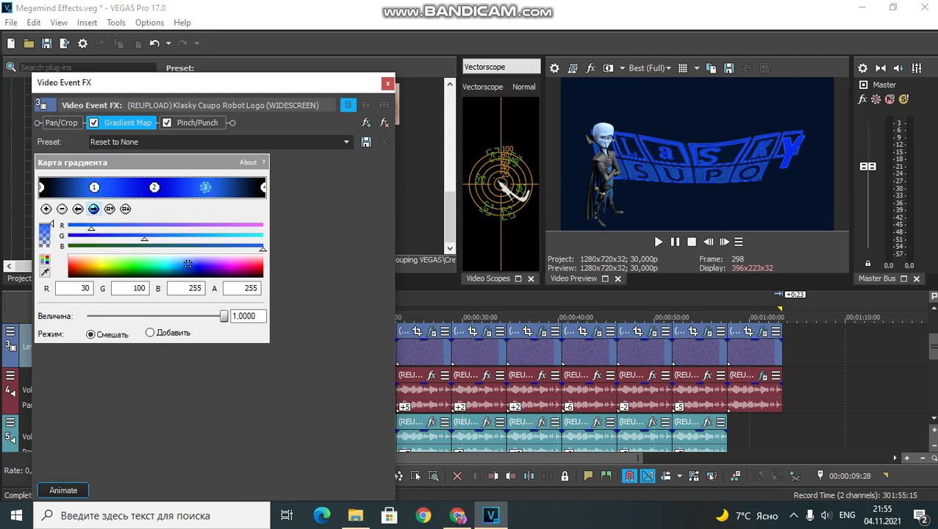
{"action": "left_click", "coordinate": [93, 208]}
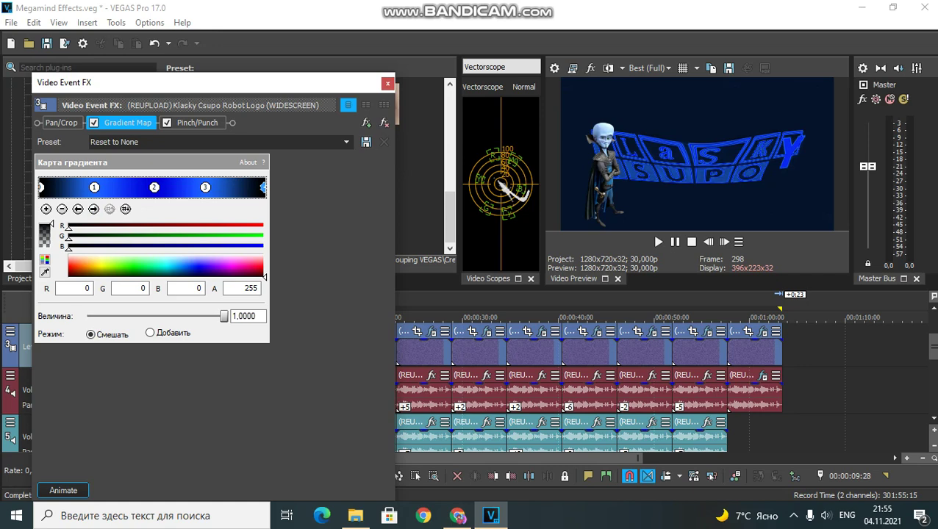
{"action": "left_click", "coordinate": [387, 83]}
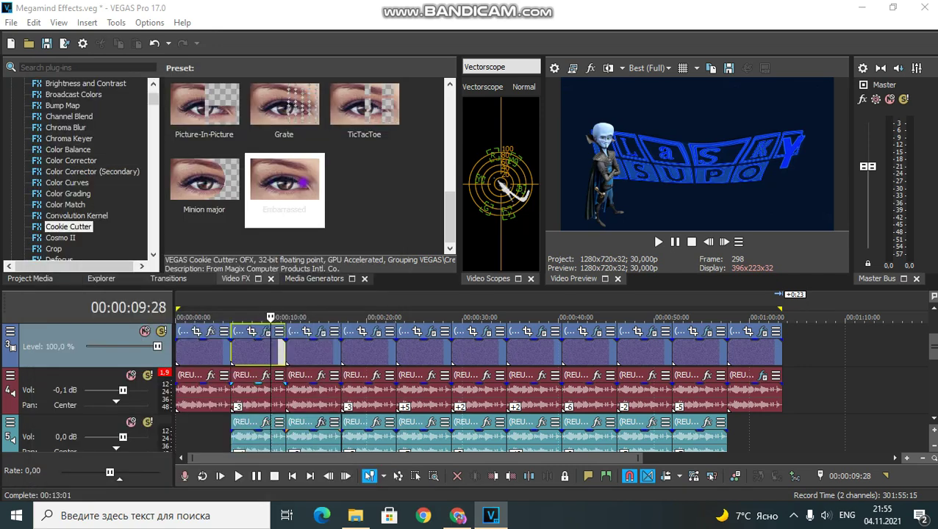
Check the pitch change in the properties of the second clip's audio events on tracks 4 and 5.
{"action": "right_click", "coordinate": [250, 389]}
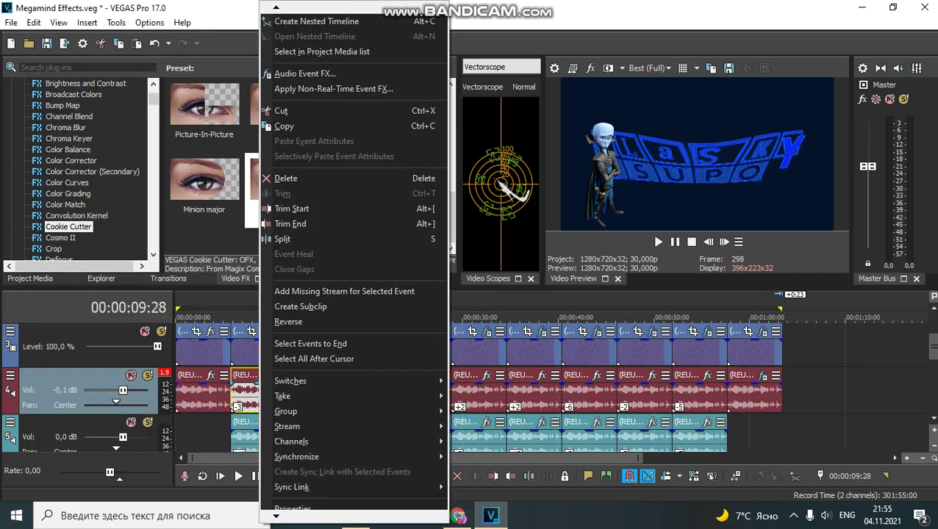
{"action": "left_click", "coordinate": [294, 493]}
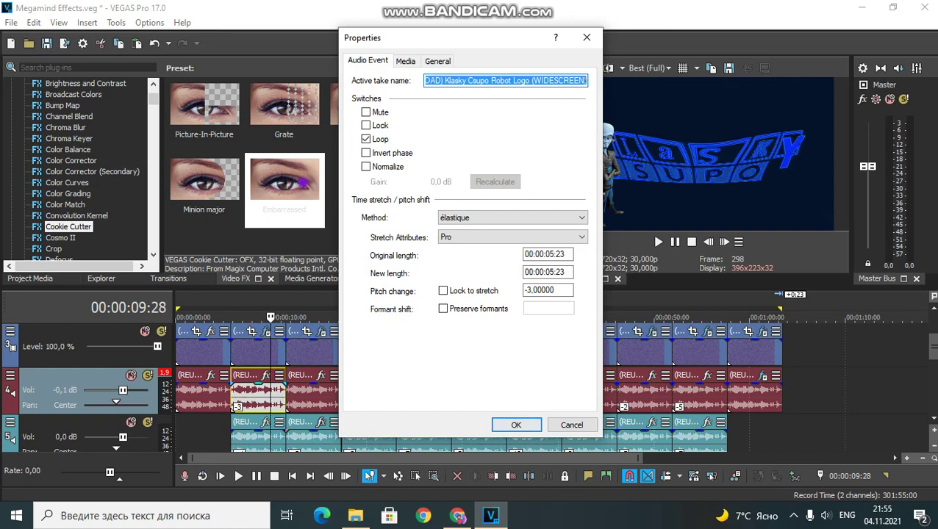
{"action": "left_click", "coordinate": [516, 425]}
{"action": "right_click", "coordinate": [266, 434]}
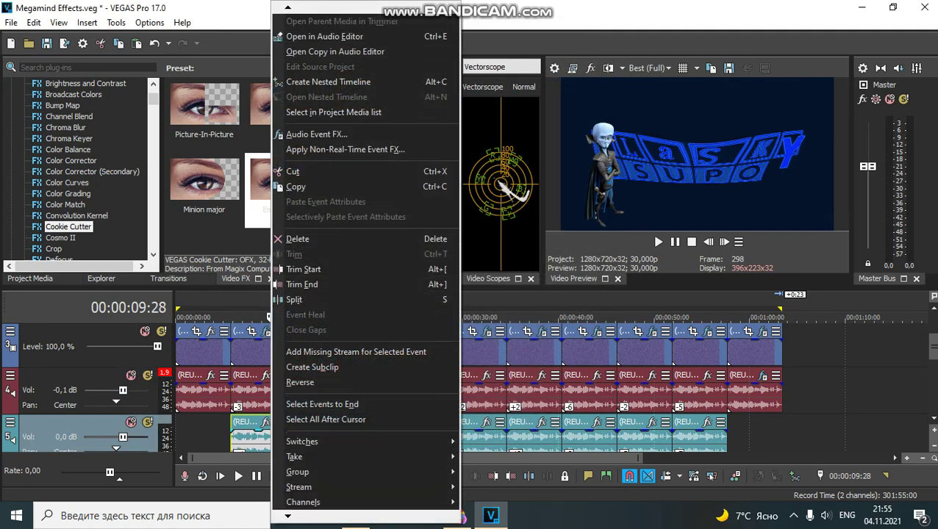
{"action": "left_click", "coordinate": [301, 494]}
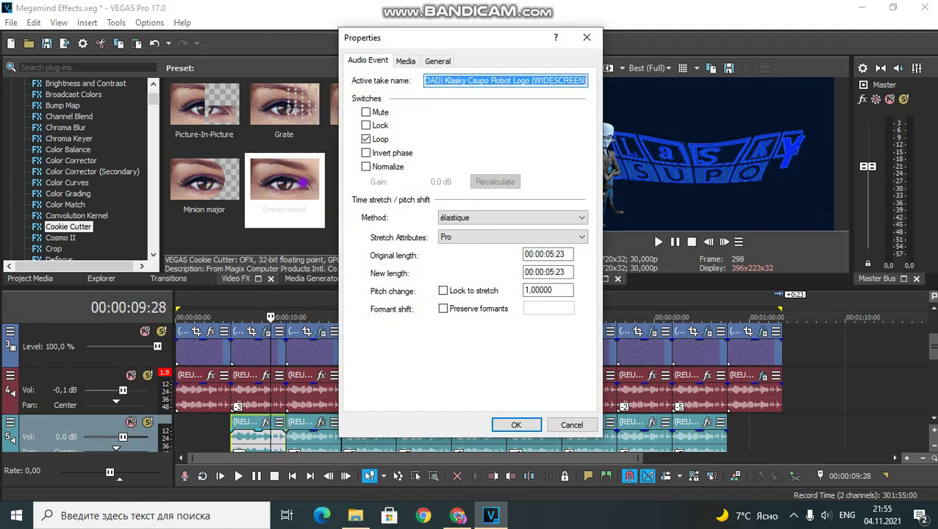
{"action": "left_click", "coordinate": [516, 425]}
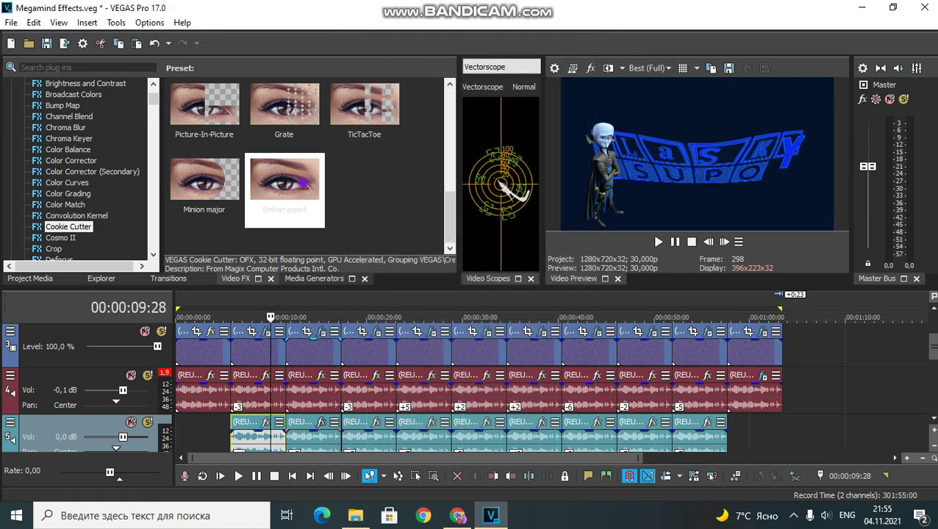
Inspect the Gradient Map, Crop and Cookie Cutter settings of the overlay event on track 2 above the third clip.
{"action": "left_click", "coordinate": [312, 349]}
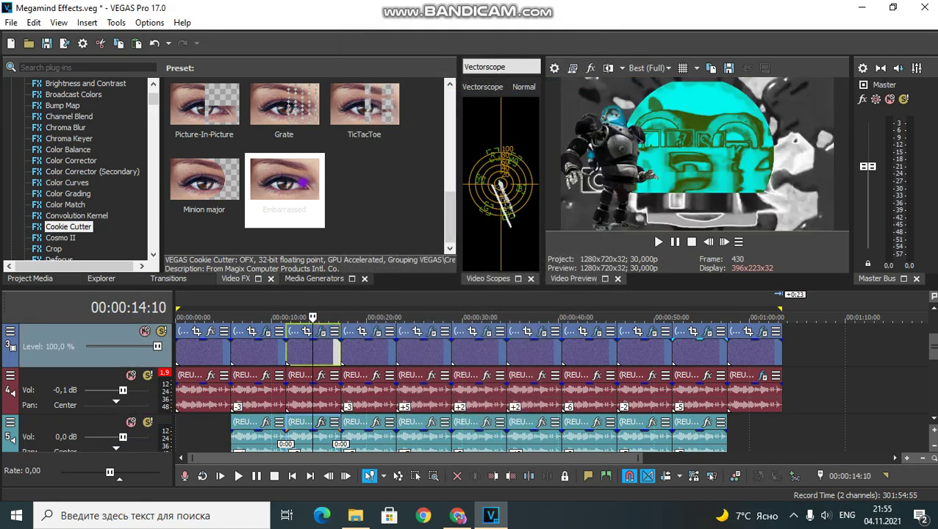
{"action": "left_click", "coordinate": [933, 308]}
{"action": "left_click", "coordinate": [309, 351]}
{"action": "left_click", "coordinate": [321, 332]}
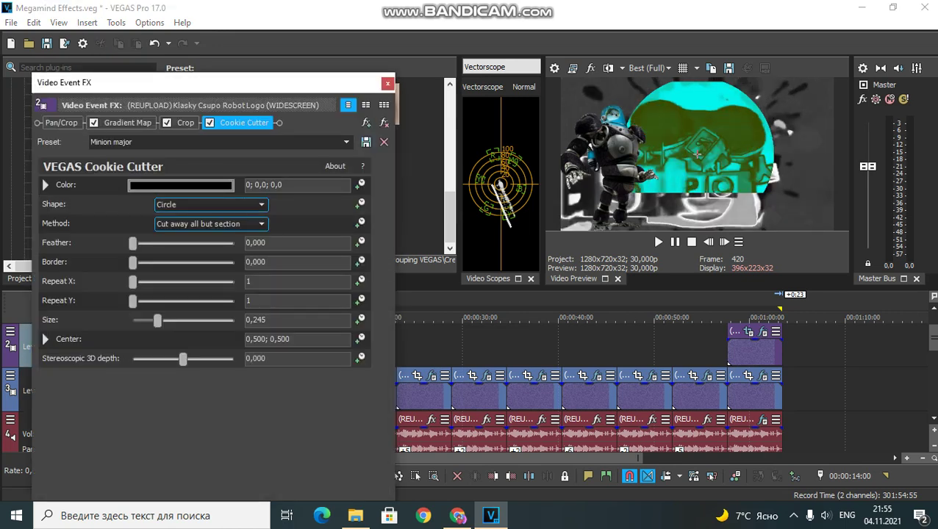
{"action": "left_click", "coordinate": [127, 123]}
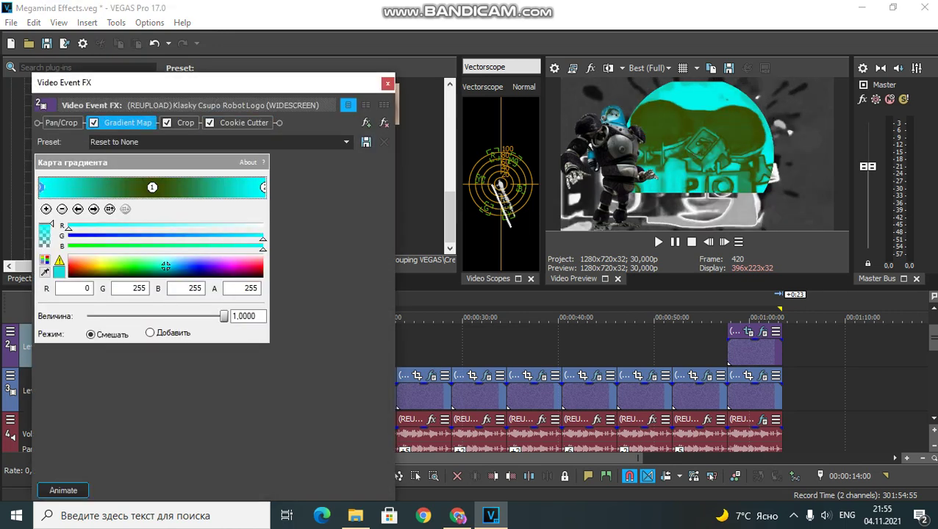
{"action": "left_click", "coordinate": [94, 209]}
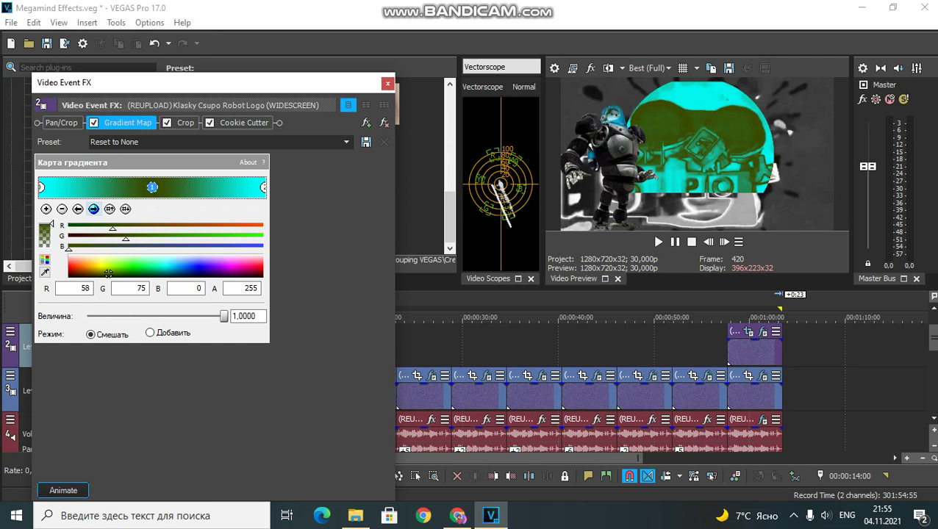
{"action": "left_click", "coordinate": [186, 123]}
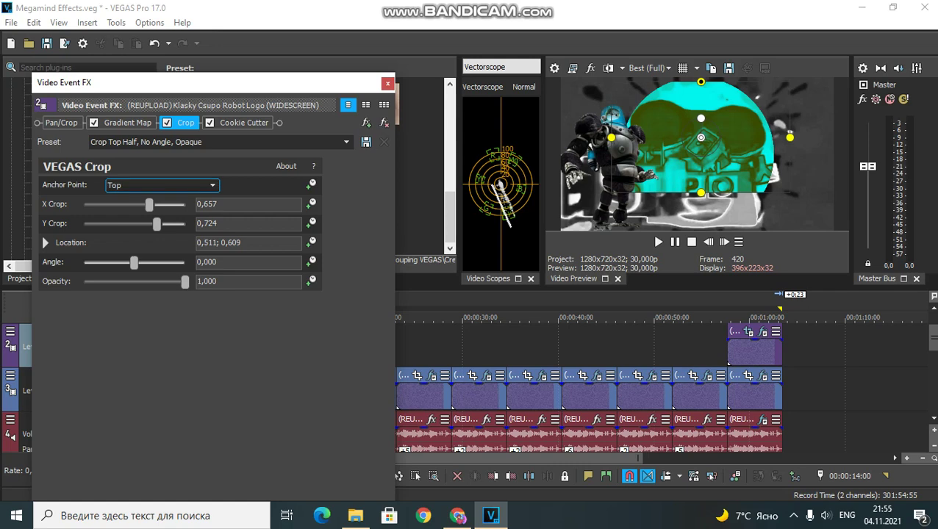
{"action": "left_click", "coordinate": [244, 123]}
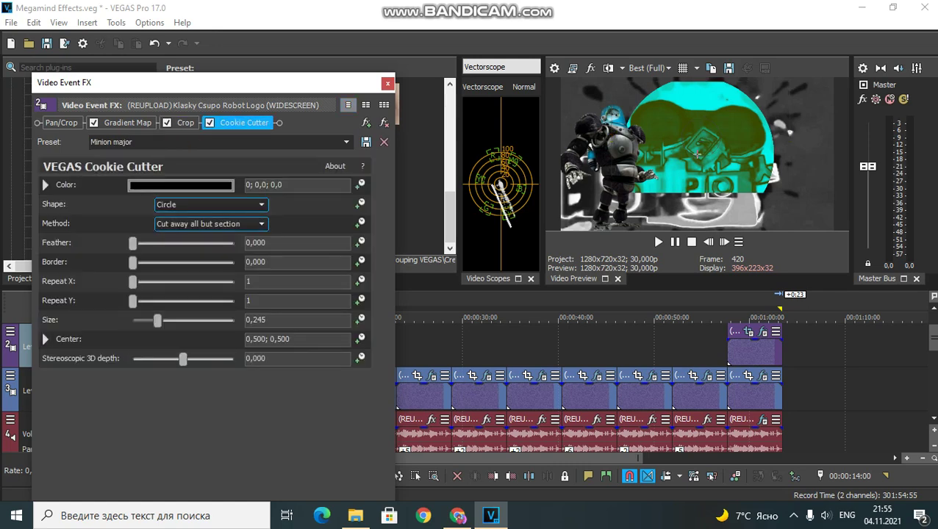
{"action": "left_click", "coordinate": [388, 83]}
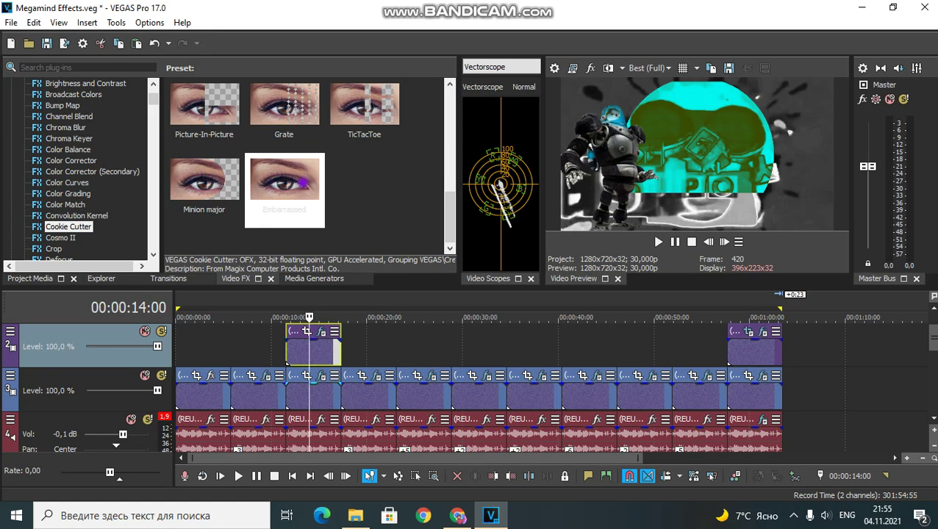
View the Gradient Map effect on the third clip in video track 3, and close the effects window.
{"action": "right_click", "coordinate": [318, 382]}
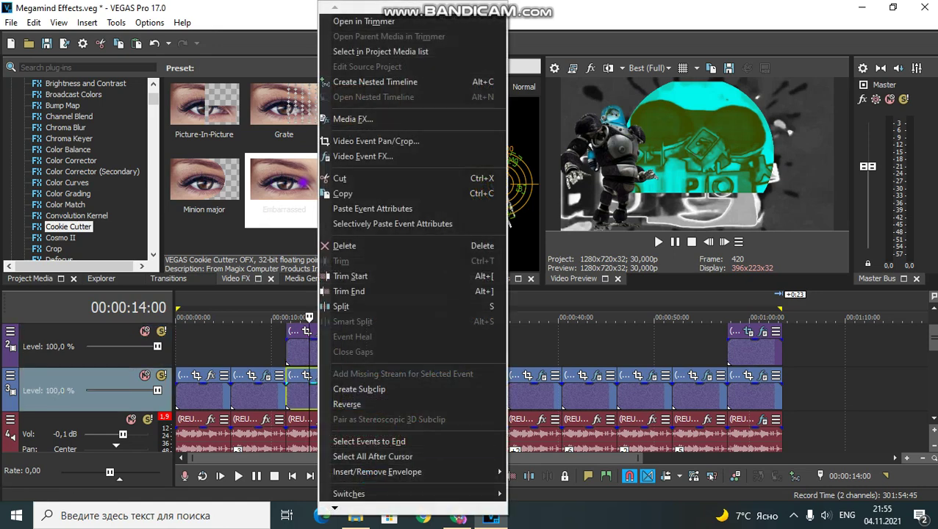
{"action": "left_click", "coordinate": [363, 156]}
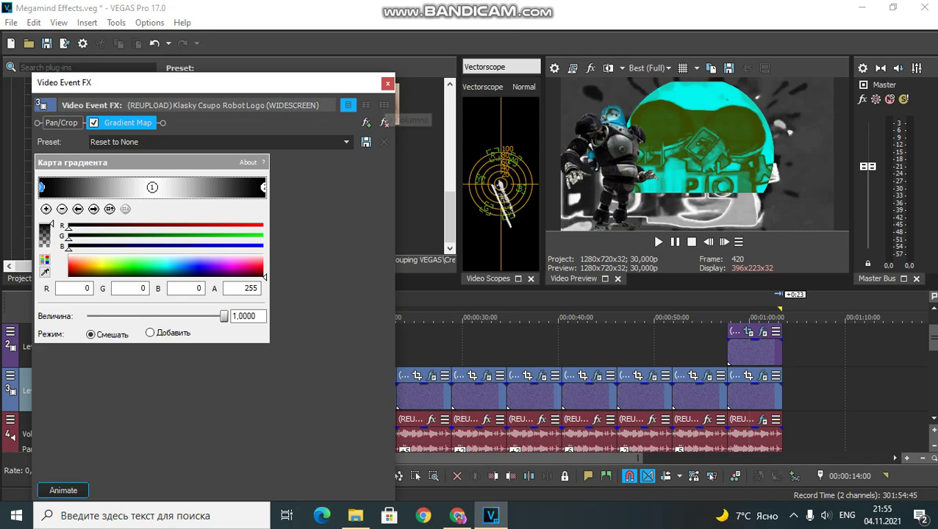
{"action": "left_click", "coordinate": [387, 83]}
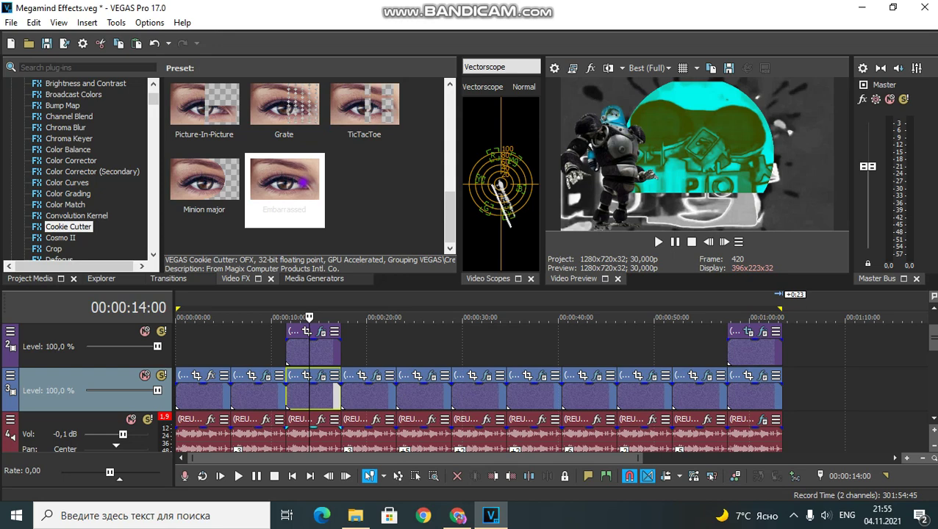
Check the pitch change in the properties of the third clip's audio event on track 5.
{"action": "right_click", "coordinate": [309, 433]}
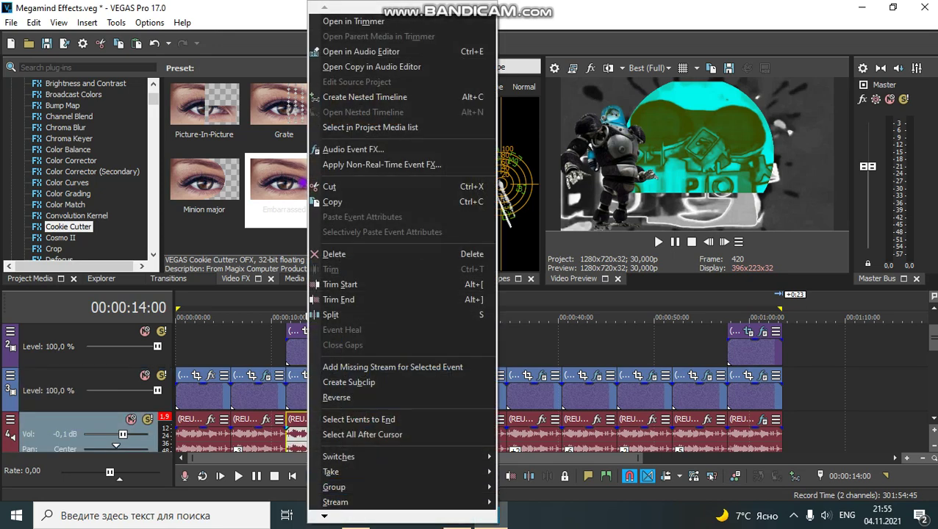
{"action": "left_click", "coordinate": [556, 348]}
{"action": "scroll", "coordinate": [477, 387], "scroll_direction": "down", "scroll_amount": 1}
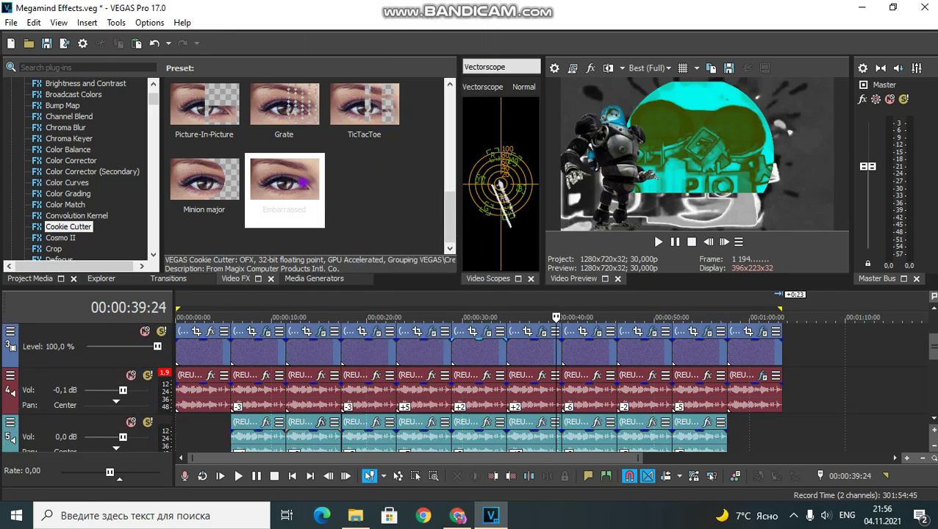
{"action": "left_click", "coordinate": [308, 397]}
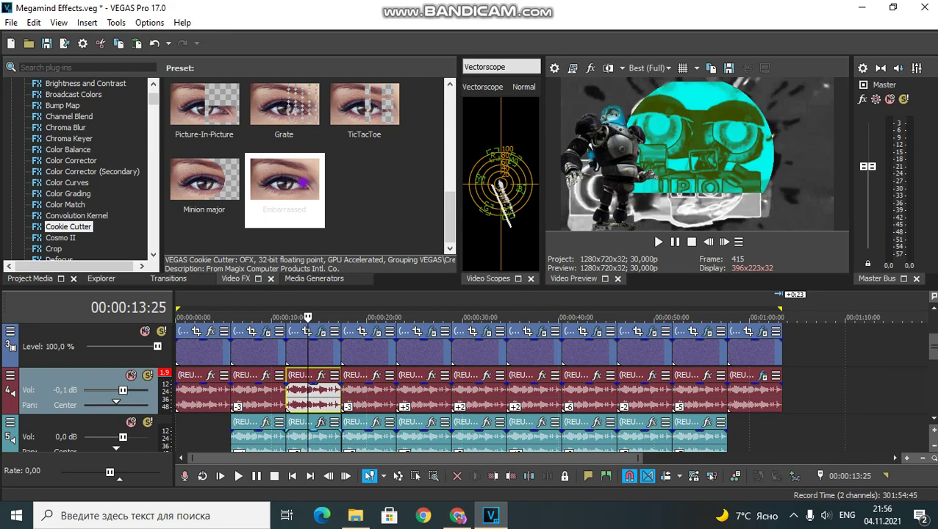
{"action": "right_click", "coordinate": [303, 440]}
{"action": "mouse_move", "coordinate": [319, 516]}
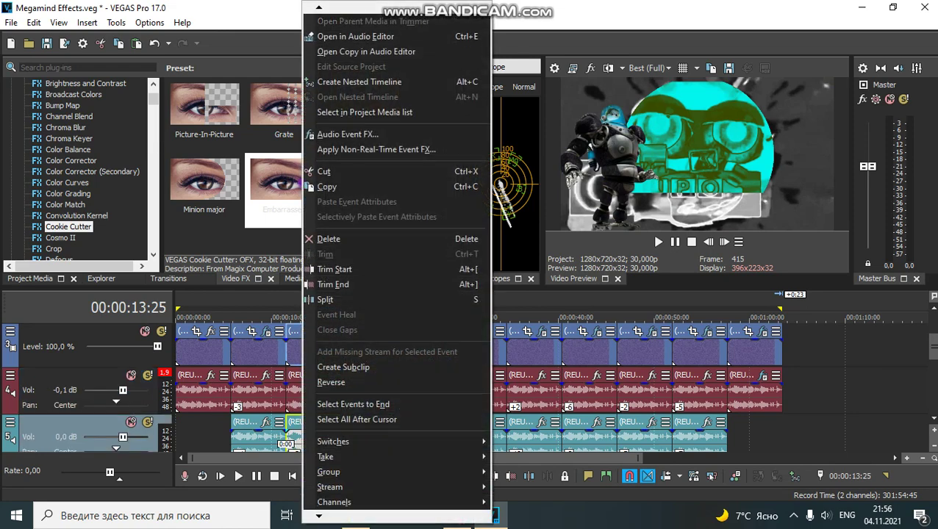
{"action": "scroll", "coordinate": [346, 494], "scroll_direction": "down", "scroll_amount": 1}
{"action": "left_click", "coordinate": [345, 493]}
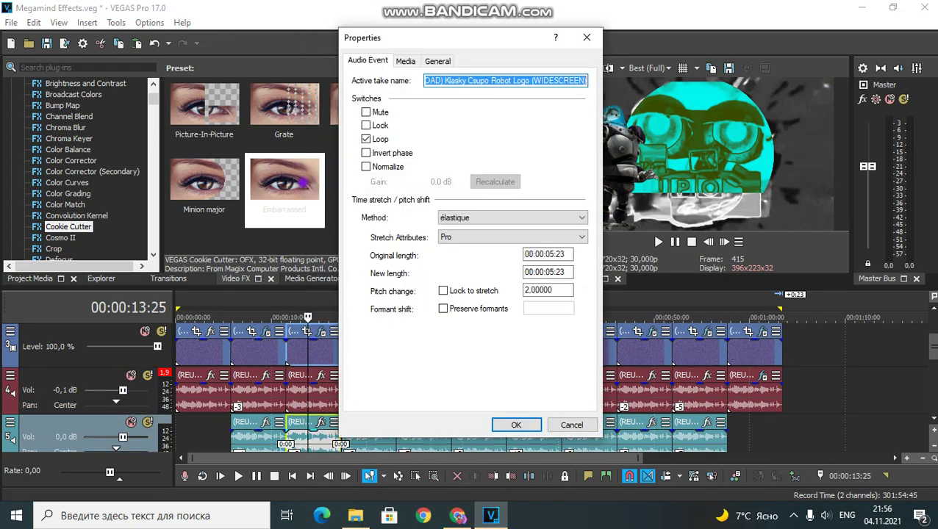
{"action": "left_click", "coordinate": [516, 425]}
Inspect the fourth clip's NewBlue AE Colorize, HSL Adjust and Invert settings and the pitch labels on its audio events.
{"action": "left_click", "coordinate": [357, 352]}
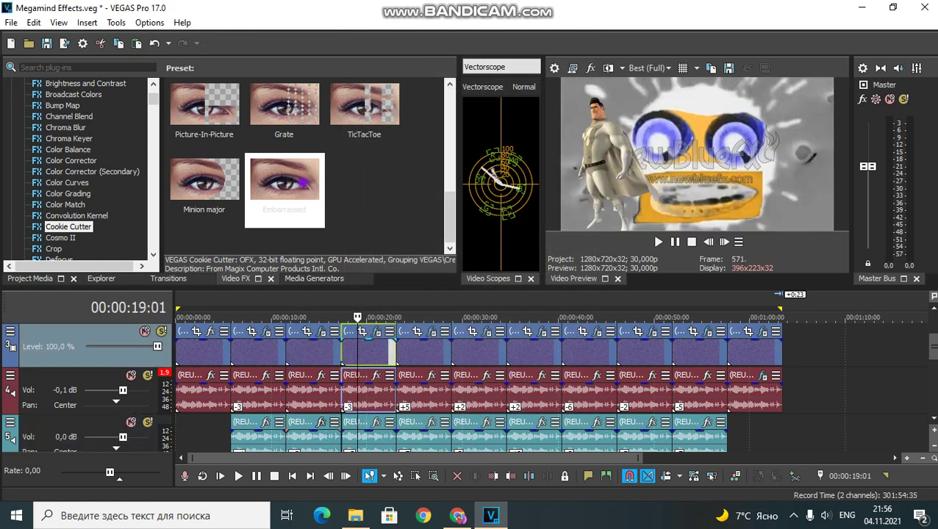
{"action": "left_click", "coordinate": [377, 331]}
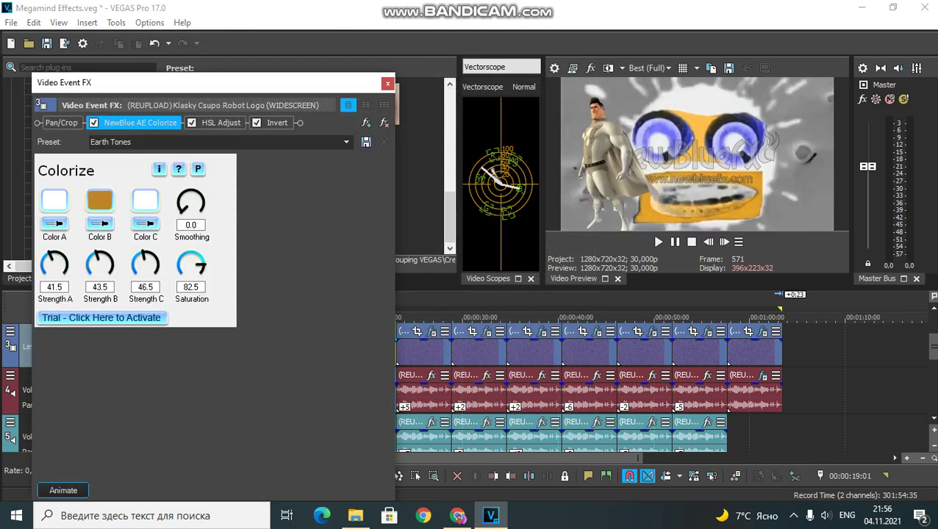
{"action": "left_click", "coordinate": [221, 122]}
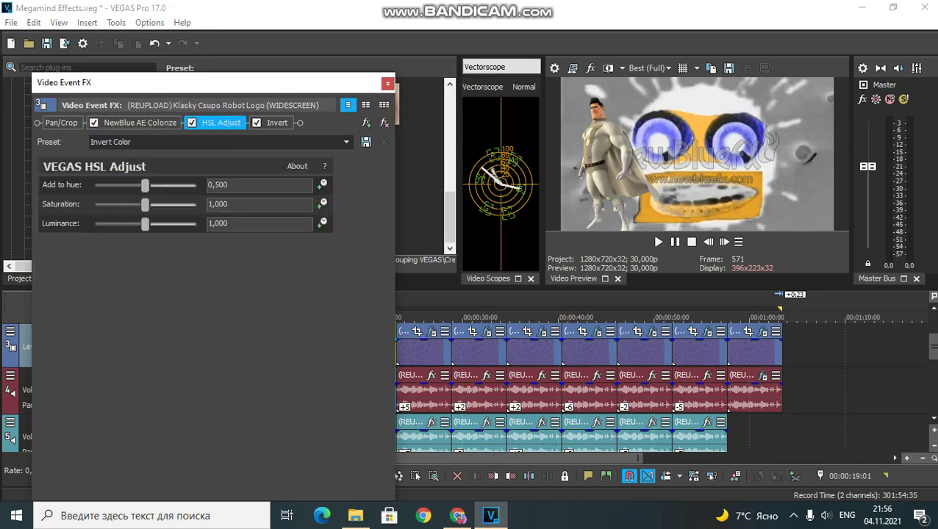
{"action": "left_click", "coordinate": [276, 123]}
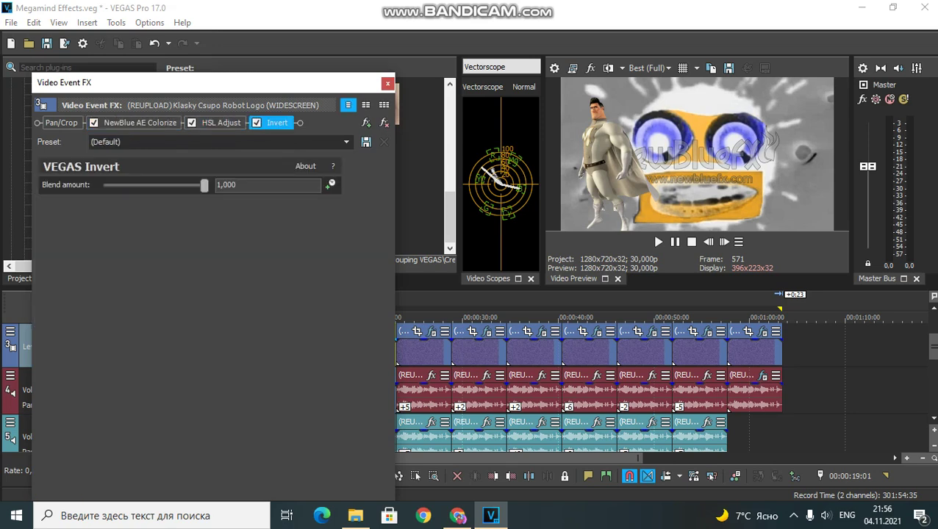
{"action": "left_click", "coordinate": [387, 84]}
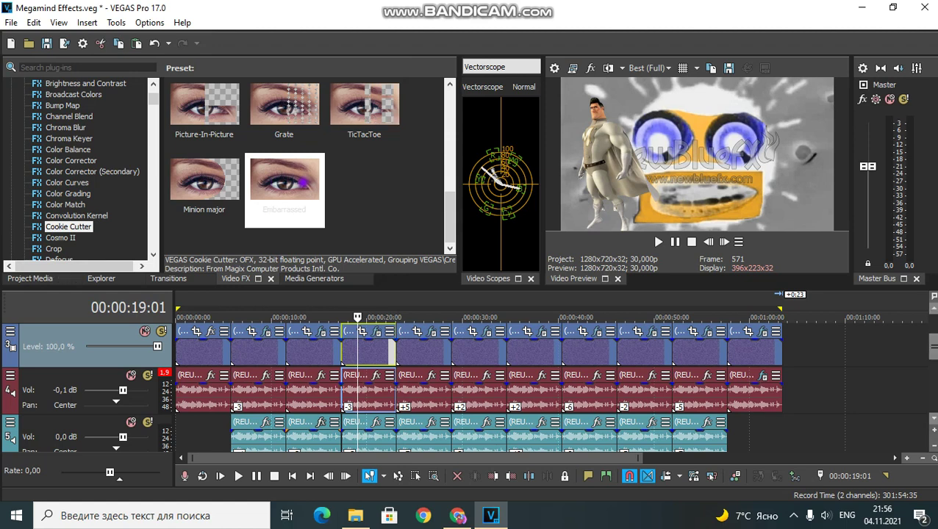
{"action": "left_click", "coordinate": [934, 418]}
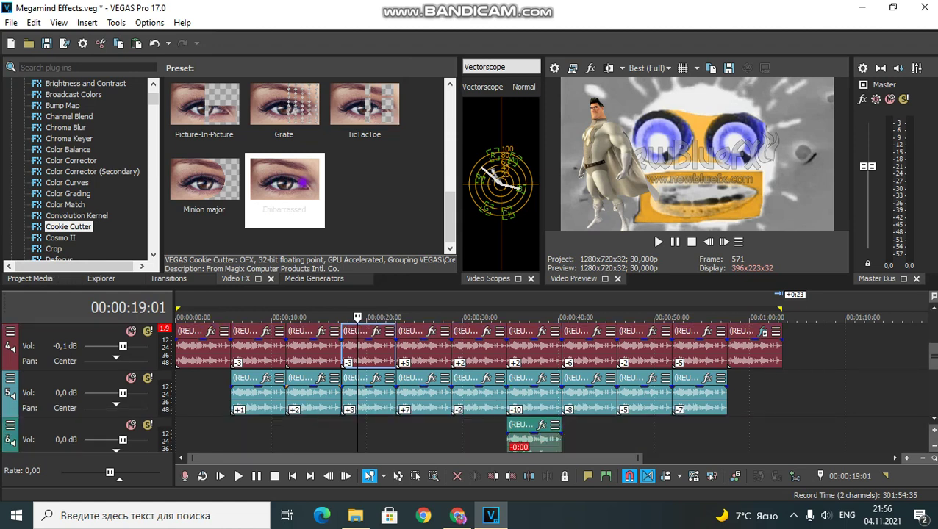
{"action": "scroll", "coordinate": [478, 387], "scroll_direction": "up", "scroll_amount": 2}
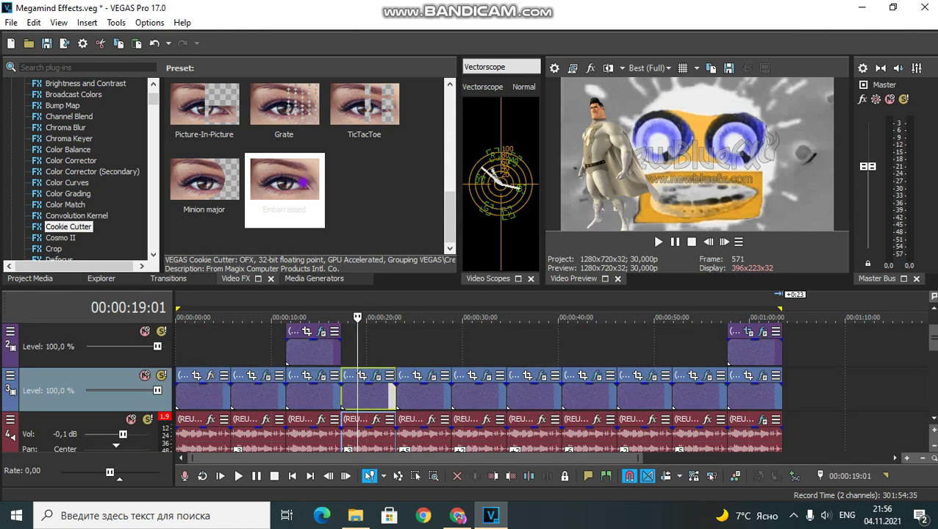
Inspect the Gradient Map color points of the fifth clip on video track 3 and the pitch labels on its audio events.
{"action": "left_click", "coordinate": [428, 397]}
{"action": "left_click", "coordinate": [432, 375]}
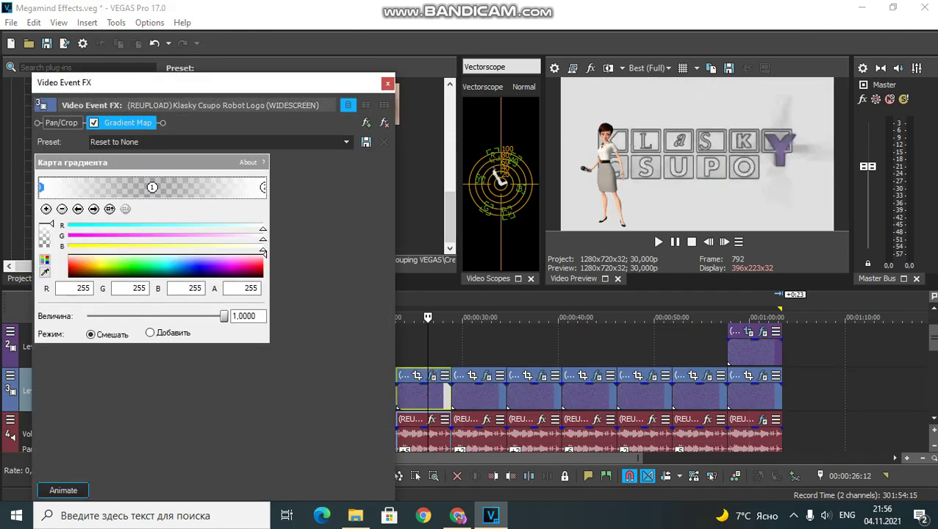
{"action": "left_click", "coordinate": [93, 209]}
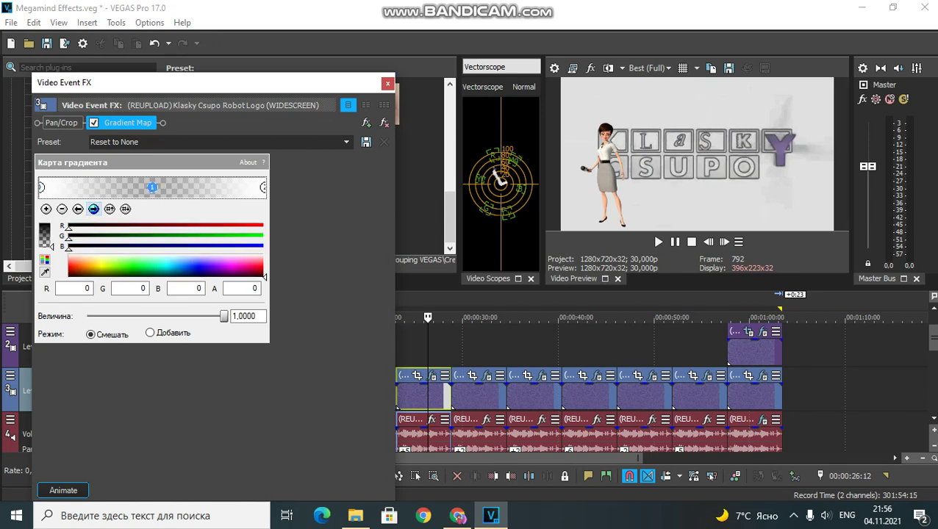
{"action": "left_click", "coordinate": [93, 209]}
{"action": "left_click", "coordinate": [387, 84]}
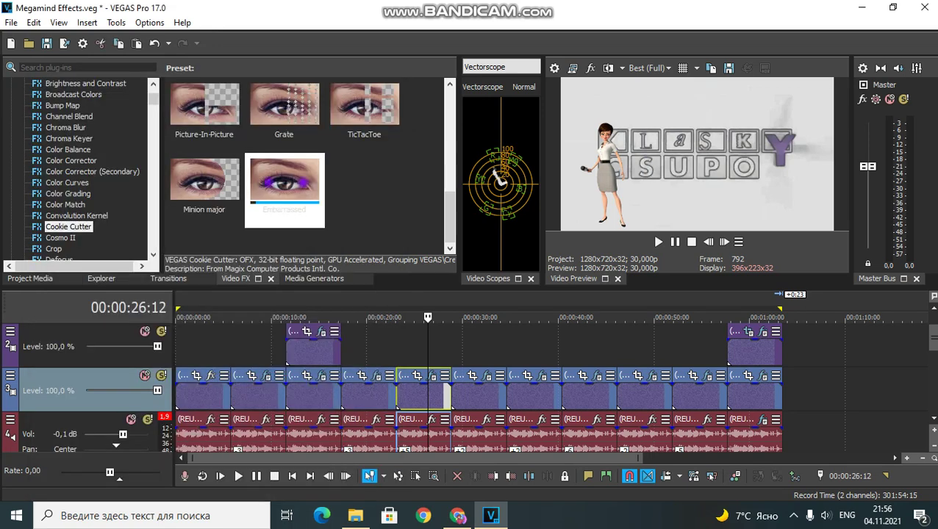
{"action": "scroll", "coordinate": [477, 386], "scroll_direction": "down", "scroll_amount": 2}
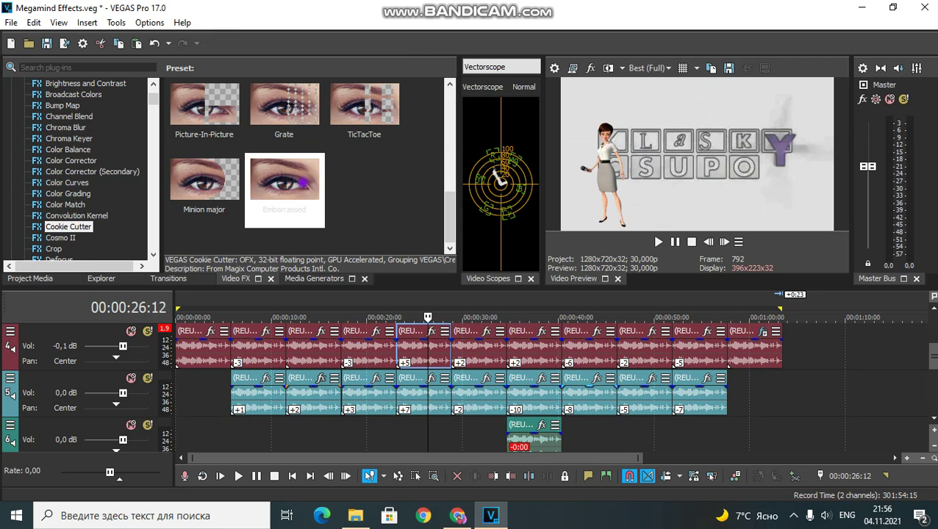
{"action": "scroll", "coordinate": [477, 387], "scroll_direction": "up", "scroll_amount": 2}
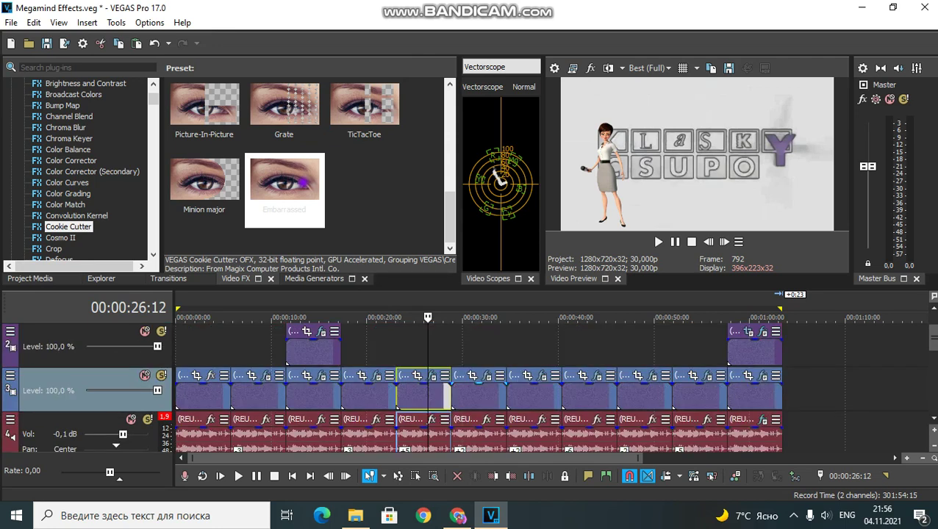
Inspect the sixth clip's Gradient Map color points and the pitch labels on its audio events in tracks 4 and 5.
{"action": "left_click", "coordinate": [491, 395]}
{"action": "left_click", "coordinate": [468, 395]}
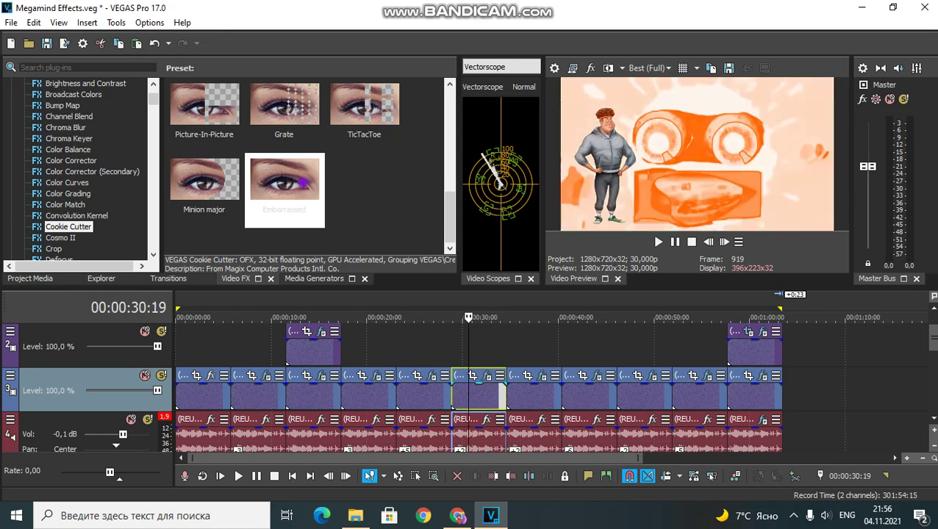
{"action": "left_click", "coordinate": [487, 376]}
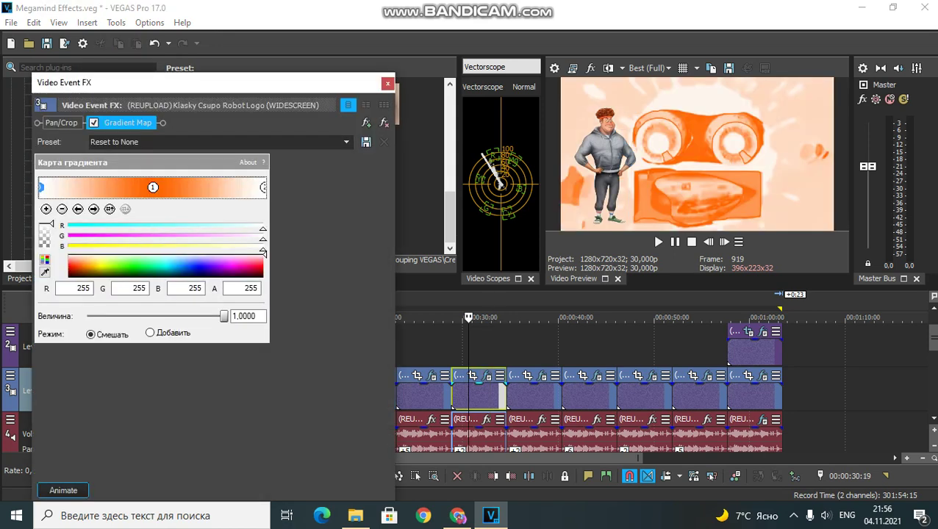
{"action": "left_click", "coordinate": [94, 209]}
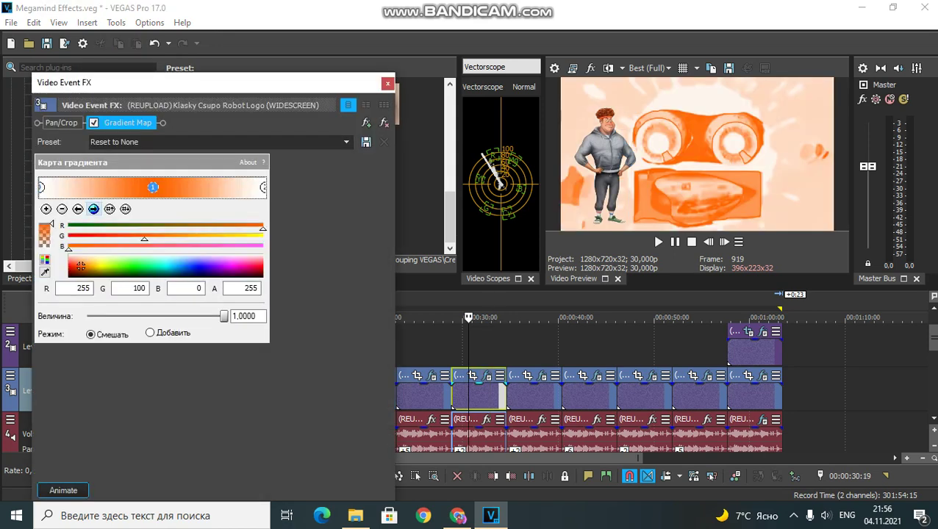
{"action": "left_click", "coordinate": [94, 208]}
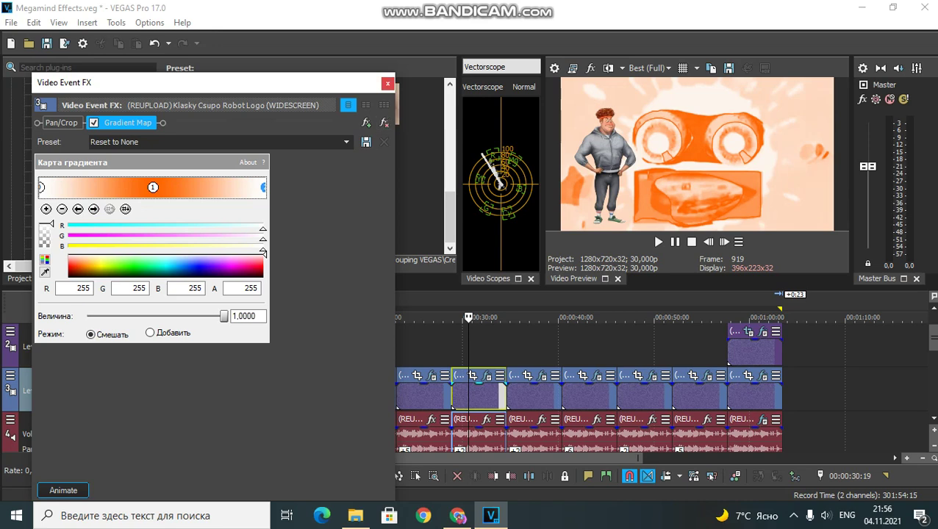
{"action": "left_click", "coordinate": [387, 84]}
{"action": "scroll", "coordinate": [481, 387], "scroll_direction": "down", "scroll_amount": 1}
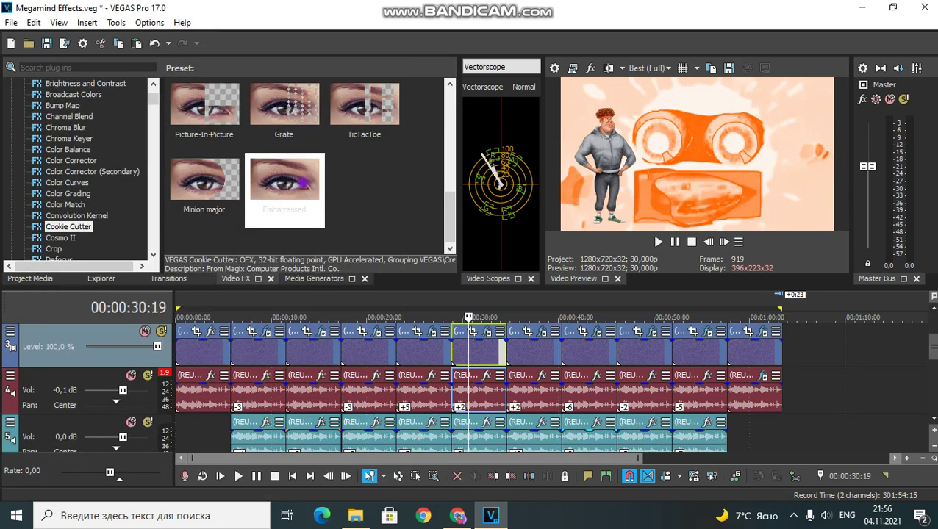
{"action": "scroll", "coordinate": [478, 386], "scroll_direction": "down", "scroll_amount": 1}
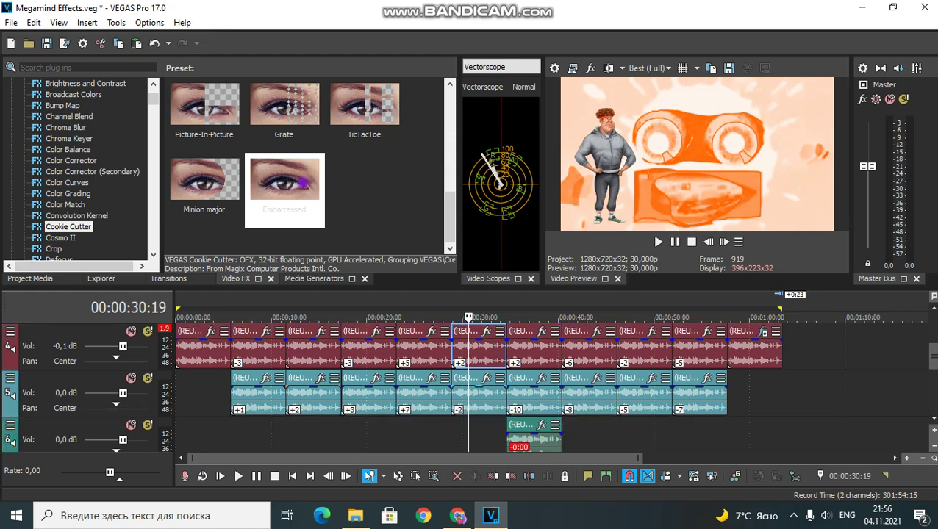
{"action": "scroll", "coordinate": [478, 387], "scroll_direction": "up", "scroll_amount": 2}
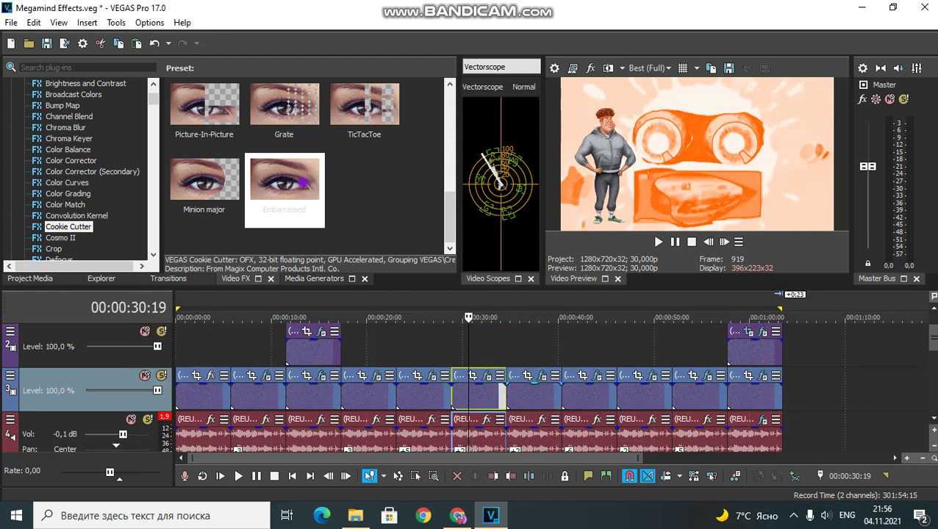
View the Starburst and Unsharp Mask settings of the seventh clip on video track 3.
{"action": "left_click", "coordinate": [527, 389]}
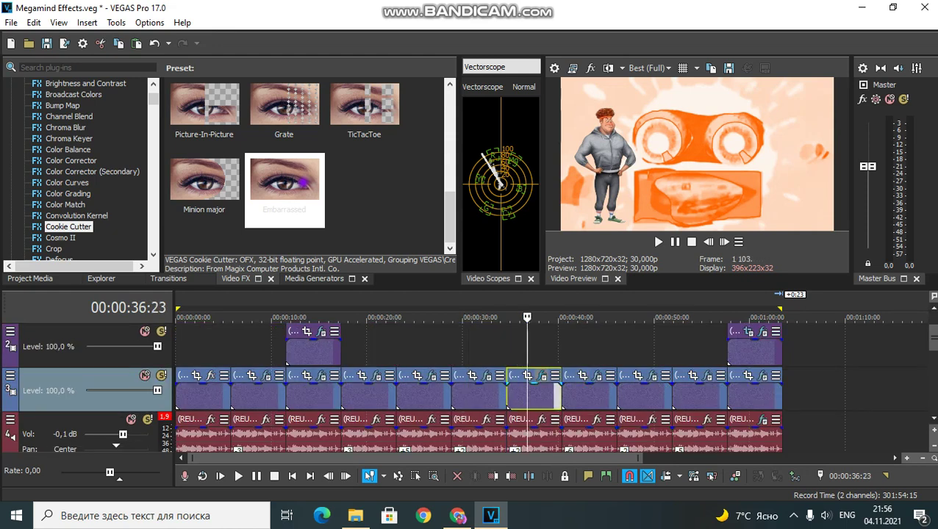
{"action": "left_click", "coordinate": [543, 376]}
{"action": "left_click", "coordinate": [120, 123]}
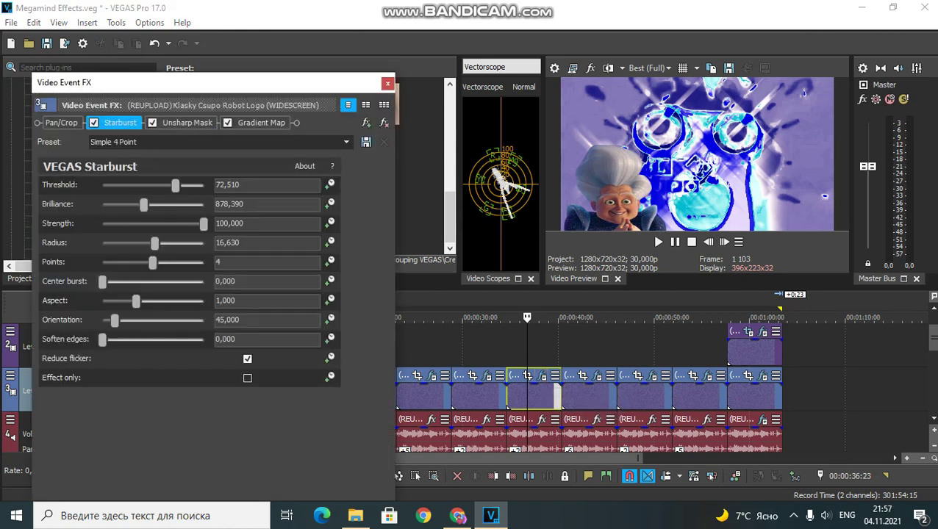
{"action": "left_click", "coordinate": [187, 123]}
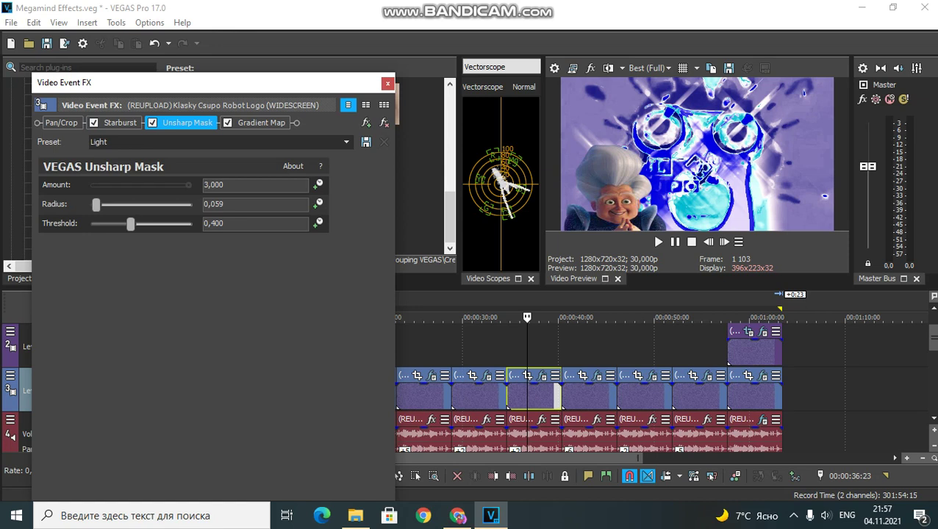
In the seventh clip's Gradient Map, shift color points 1 and 2 slightly toward the gradient's start and point 3 toward its end.
{"action": "left_click", "coordinate": [258, 123]}
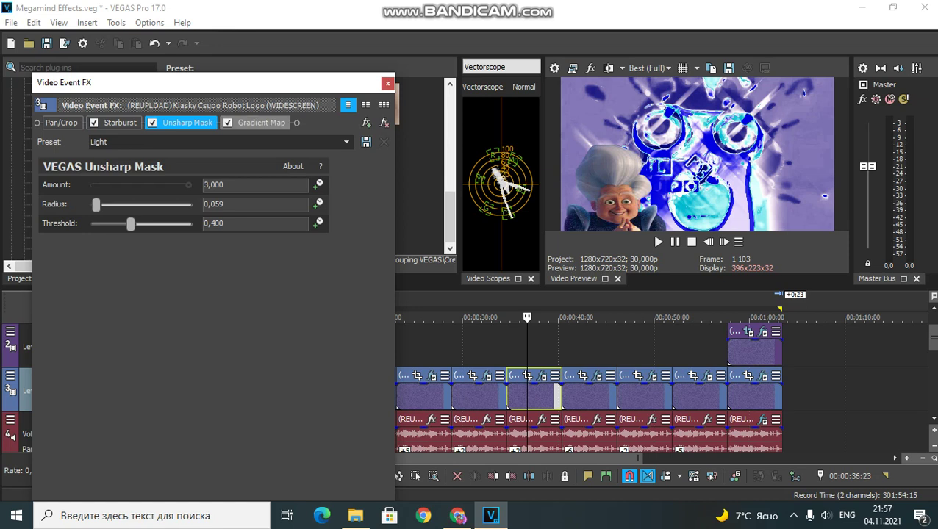
{"action": "left_click_drag", "start_coordinate": [110, 187], "coordinate": [105, 187]}
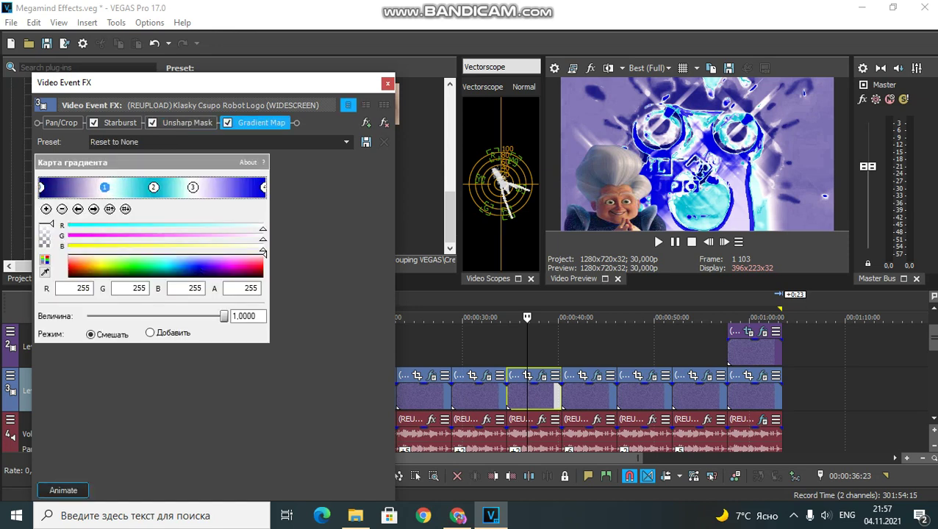
{"action": "left_click", "coordinate": [153, 187]}
{"action": "left_click_drag", "start_coordinate": [193, 188], "coordinate": [200, 188]}
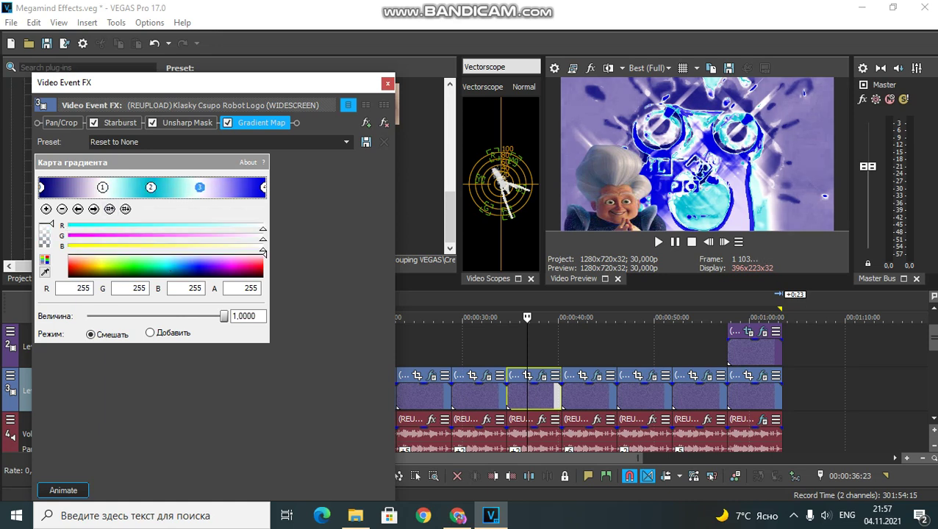
Step through the RGB values of the seventh clip's Gradient Map color points, and close the effects window.
{"action": "left_click", "coordinate": [42, 186]}
{"action": "left_click", "coordinate": [93, 209]}
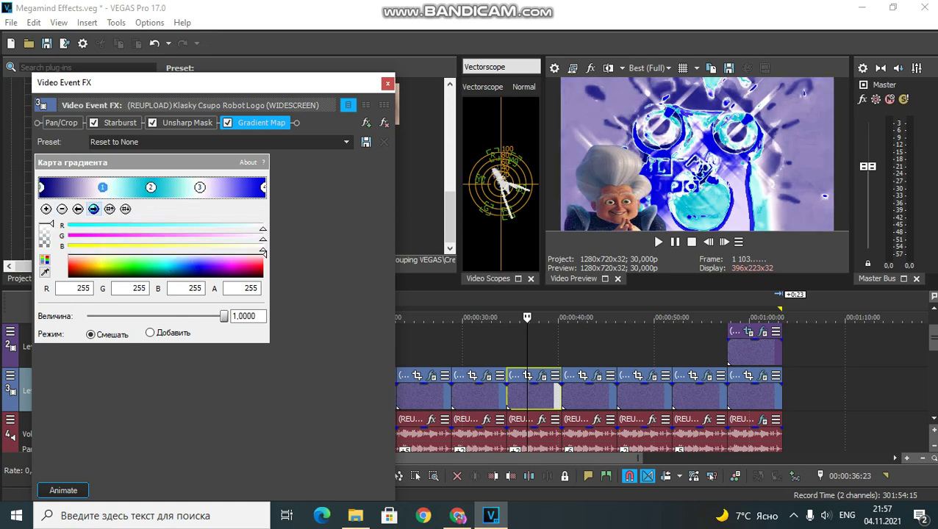
{"action": "left_click", "coordinate": [93, 209]}
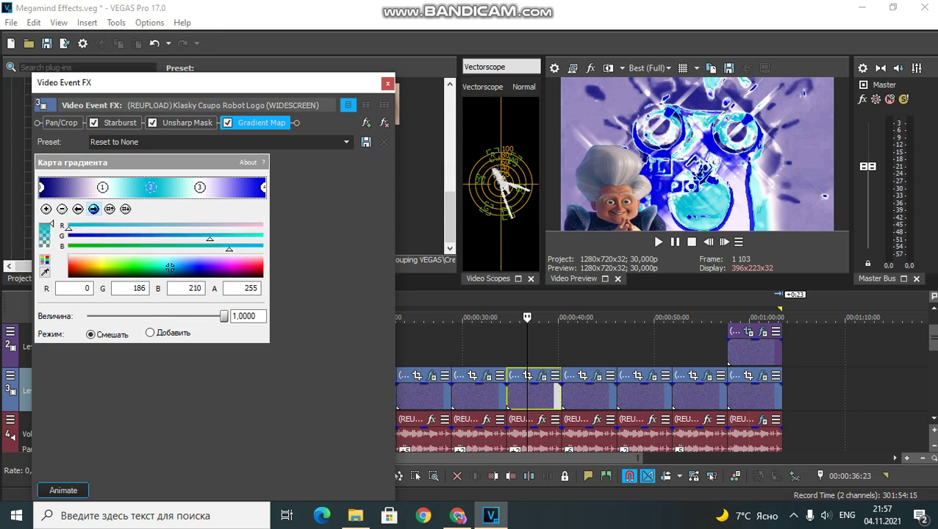
{"action": "left_click", "coordinate": [94, 208]}
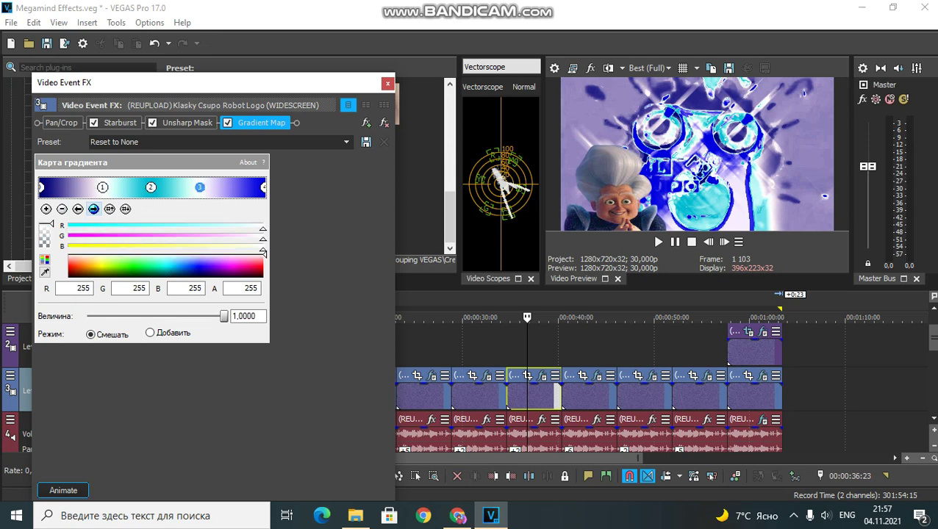
{"action": "left_click", "coordinate": [93, 209]}
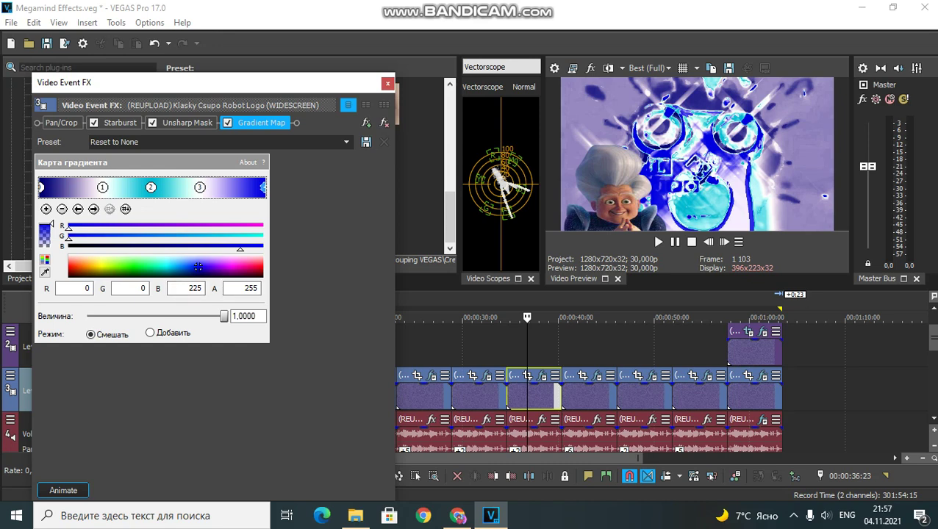
{"action": "left_click", "coordinate": [388, 83]}
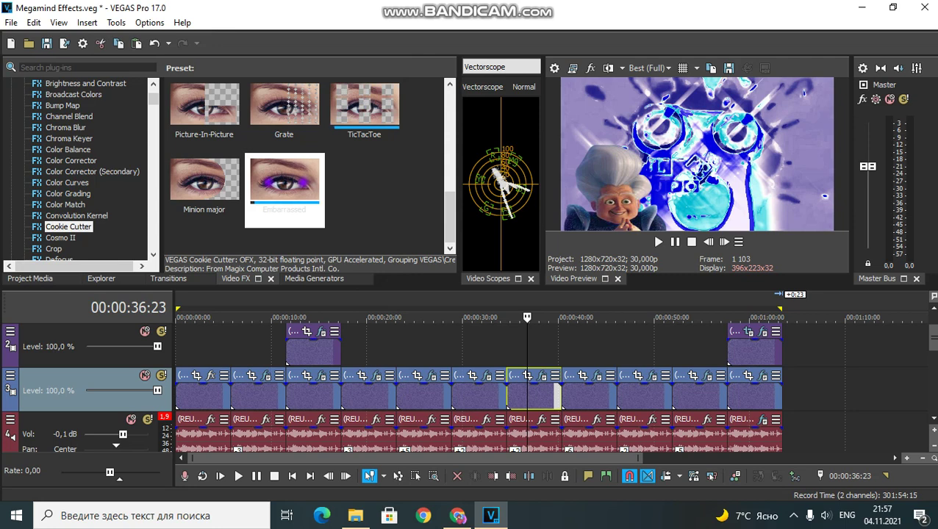
Check the pitch change in the properties of the seventh clip's audio event on track 4.
{"action": "left_click", "coordinate": [933, 418]}
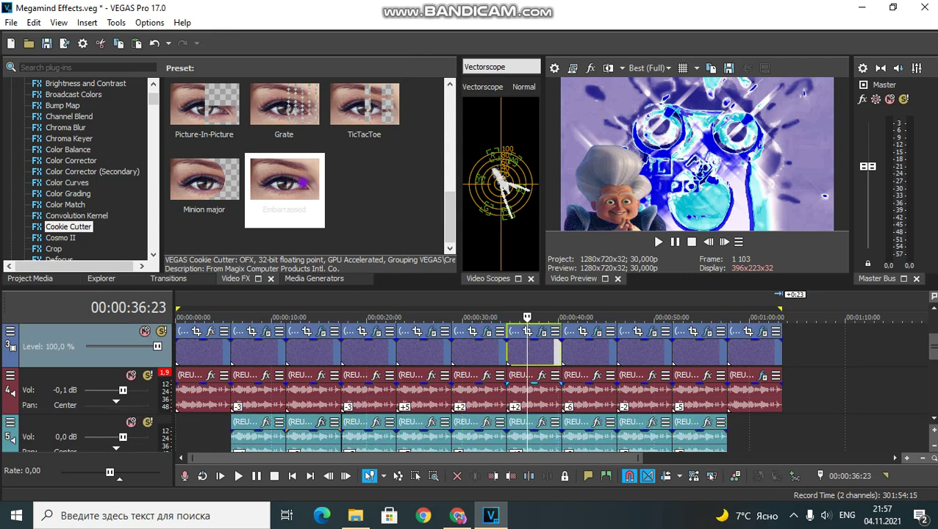
{"action": "right_click", "coordinate": [523, 389]}
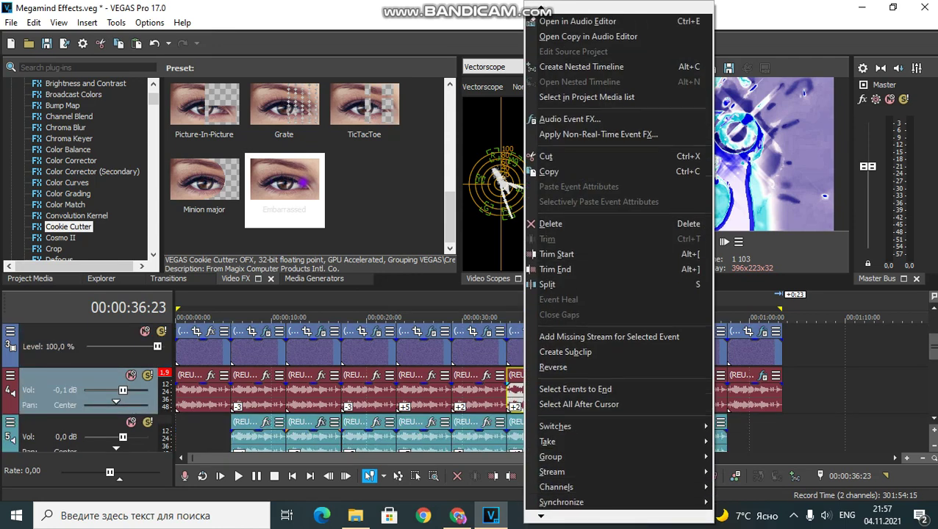
{"action": "mouse_move", "coordinate": [541, 517]}
{"action": "left_click", "coordinate": [560, 494]}
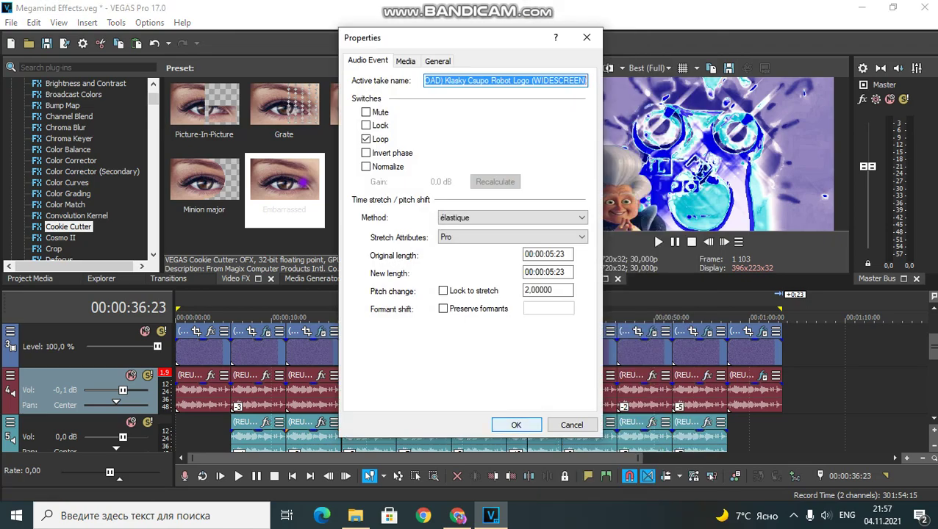
{"action": "left_click", "coordinate": [511, 425]}
Check the pitch change in the properties of the seventh clip's audio event on track 5.
{"action": "right_click", "coordinate": [531, 430]}
{"action": "scroll", "coordinate": [559, 478], "scroll_direction": "down", "scroll_amount": 4}
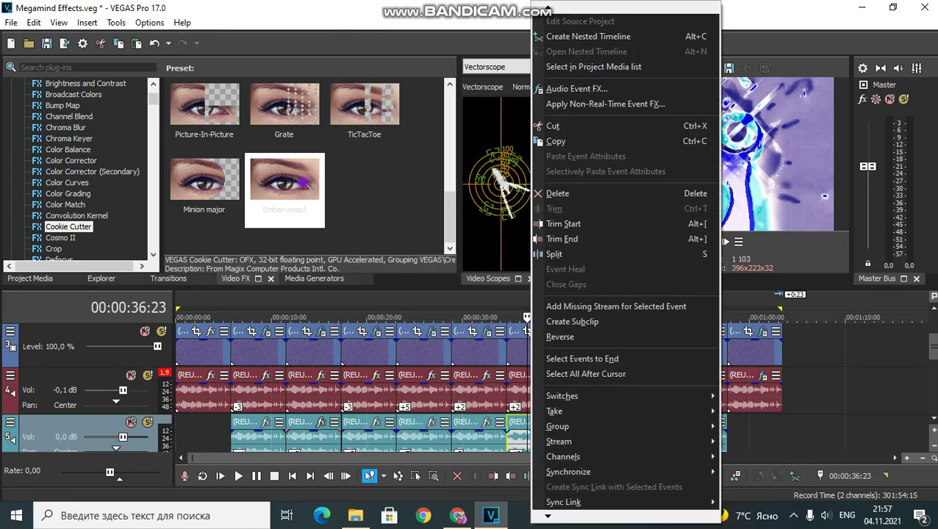
{"action": "left_click", "coordinate": [562, 502]}
{"action": "left_click", "coordinate": [515, 422]}
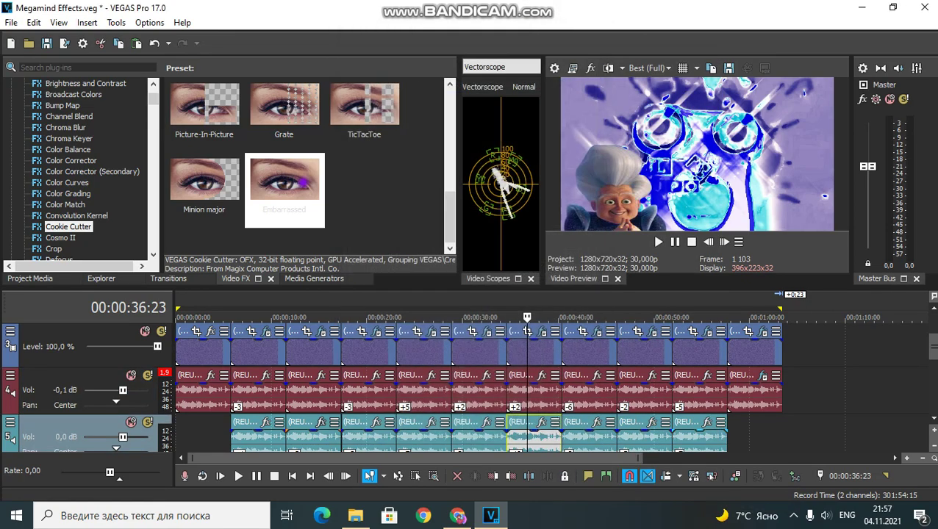
Check the pitch change in the properties of the seventh clip's audio event on track 6.
{"action": "left_click", "coordinate": [933, 419]}
{"action": "left_click", "coordinate": [933, 418]}
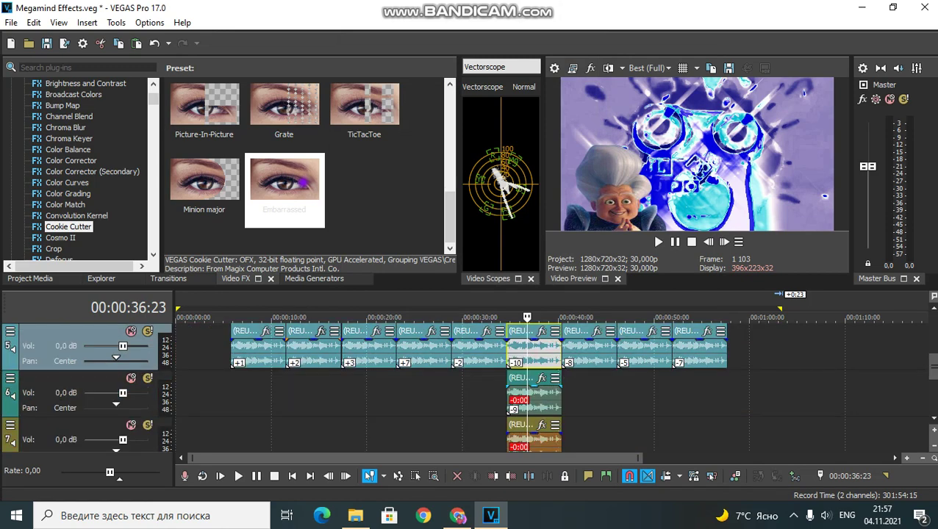
{"action": "right_click", "coordinate": [528, 398]}
{"action": "scroll", "coordinate": [558, 486], "scroll_direction": "down", "scroll_amount": 3}
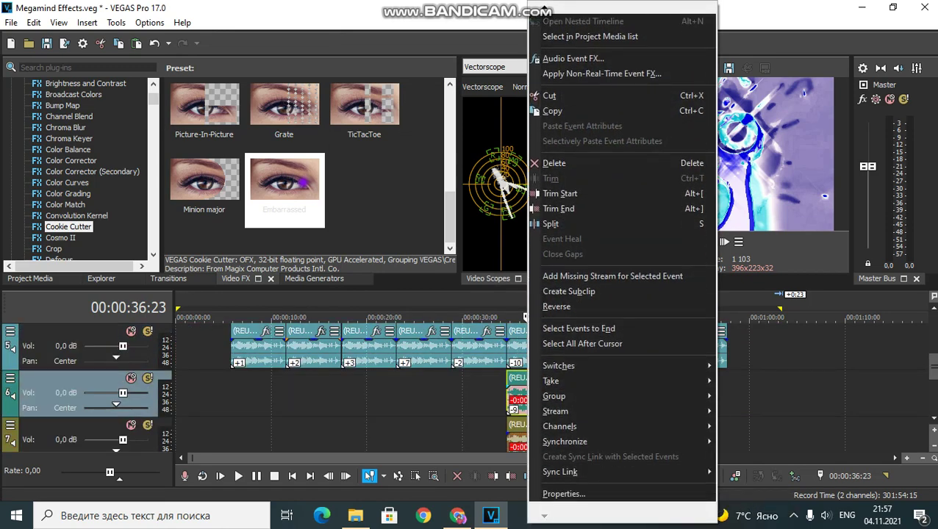
{"action": "left_click", "coordinate": [563, 492]}
{"action": "left_click", "coordinate": [516, 425]}
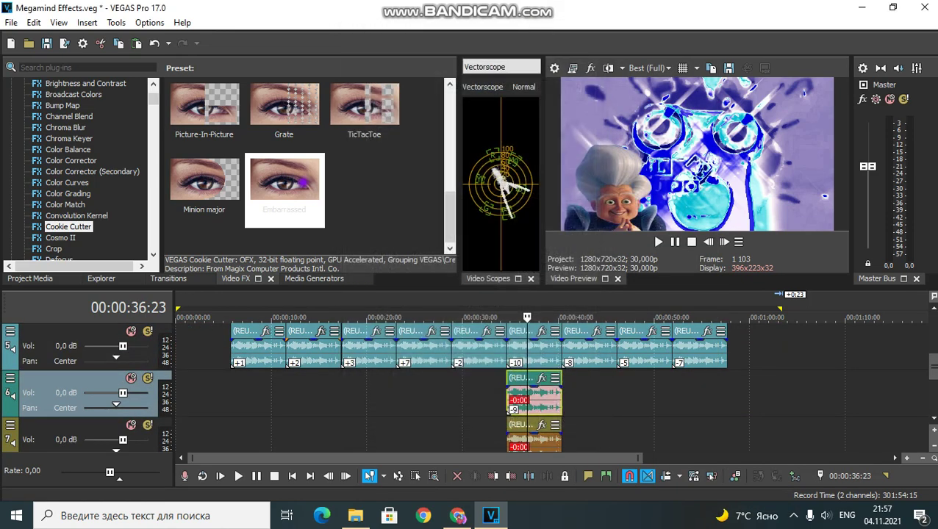
Check the pitch change in the properties of the seventh clip's audio event on track 7.
{"action": "scroll", "coordinate": [509, 409], "scroll_direction": "down", "scroll_amount": 1}
{"action": "right_click", "coordinate": [509, 410]}
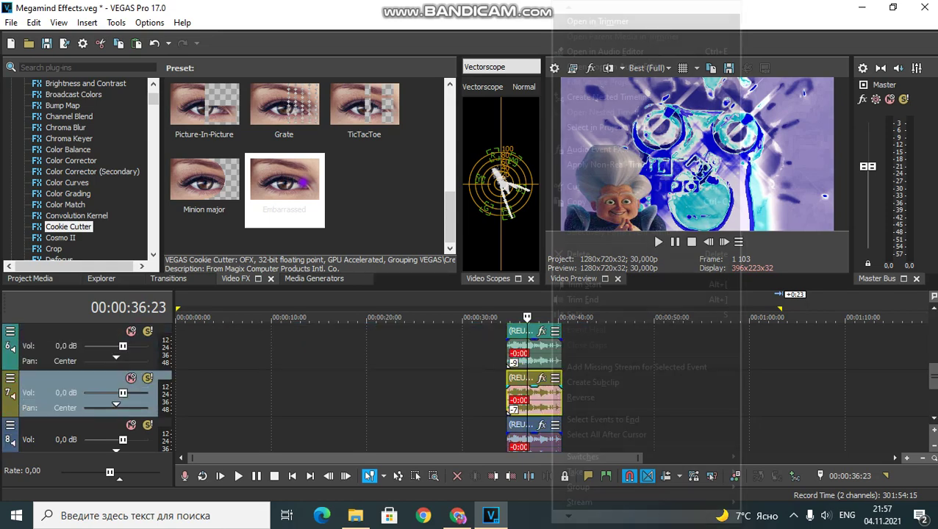
{"action": "scroll", "coordinate": [647, 294], "scroll_direction": "down", "scroll_amount": 5}
{"action": "scroll", "coordinate": [647, 294], "scroll_direction": "down", "scroll_amount": 2}
{"action": "left_click", "coordinate": [584, 480]}
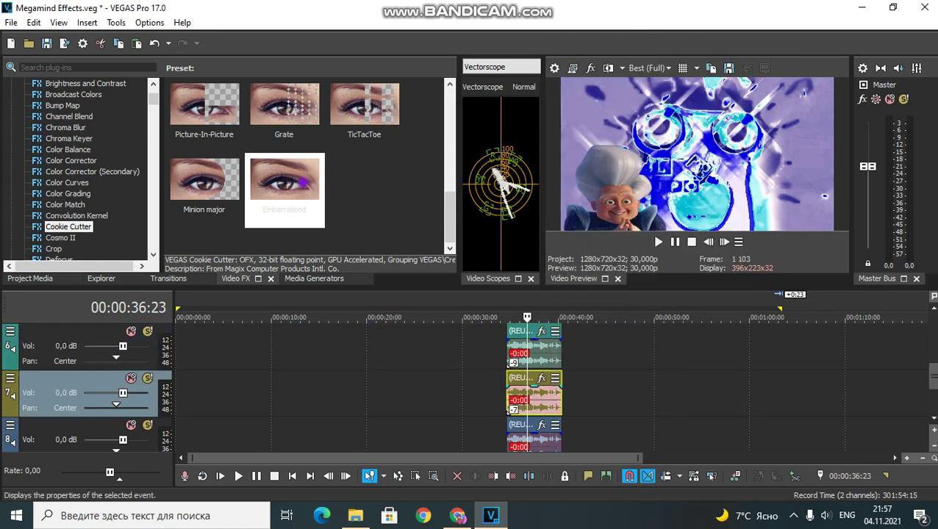
{"action": "left_click", "coordinate": [509, 425]}
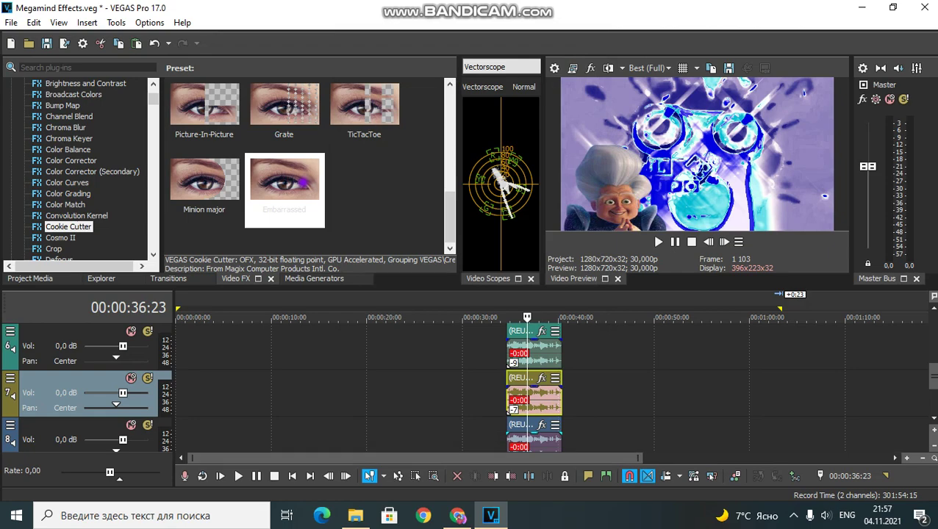
Check the pitch change in the properties of the seventh clip's audio event on track 8.
{"action": "right_click", "coordinate": [542, 434]}
{"action": "scroll", "coordinate": [636, 293], "scroll_direction": "down", "scroll_amount": 6}
{"action": "scroll", "coordinate": [636, 294], "scroll_direction": "down", "scroll_amount": 2}
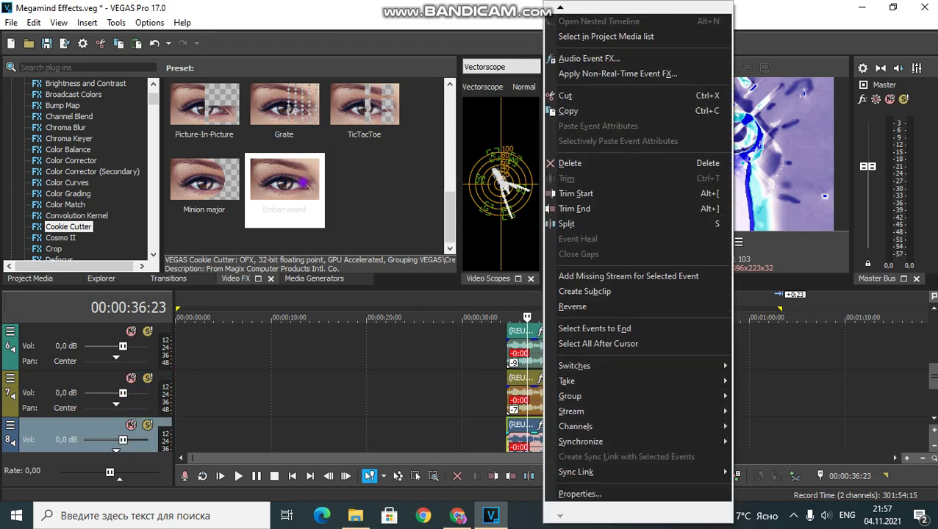
{"action": "left_click", "coordinate": [581, 493]}
{"action": "left_click", "coordinate": [530, 425]}
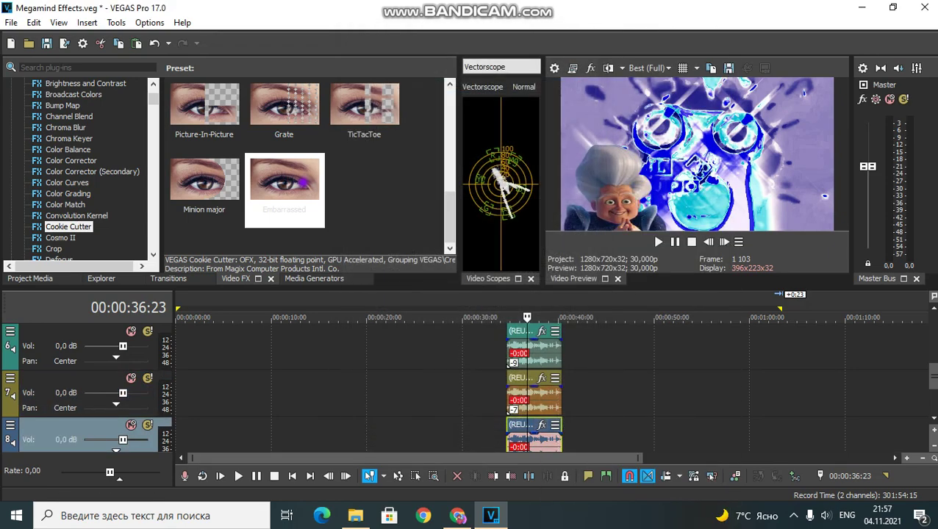
Remove the first Gradient Map from the eighth clip's video effects on track 3 and review the remaining Colorize and Gradient Map settings.
{"action": "left_click_drag", "start_coordinate": [932, 375], "coordinate": [932, 356]}
{"action": "scroll", "coordinate": [477, 387], "scroll_direction": "up", "scroll_amount": 2}
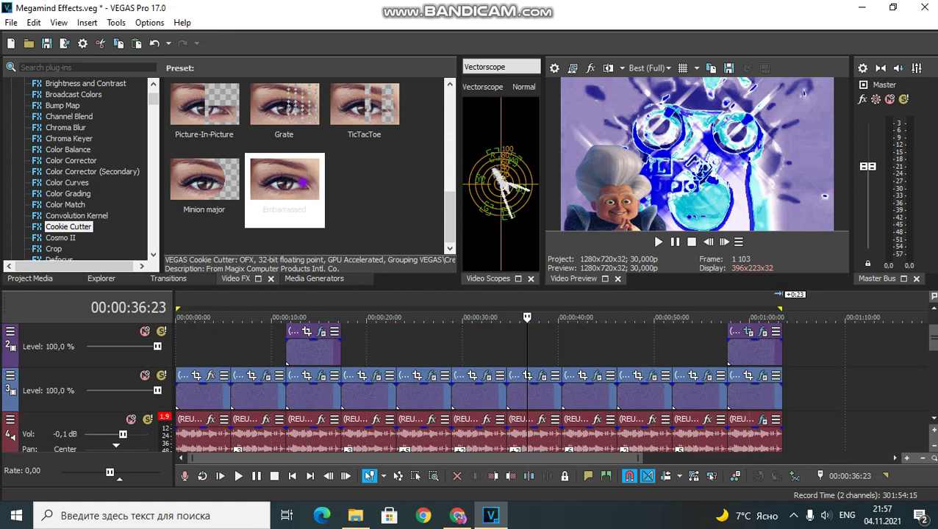
{"action": "left_click", "coordinate": [579, 397]}
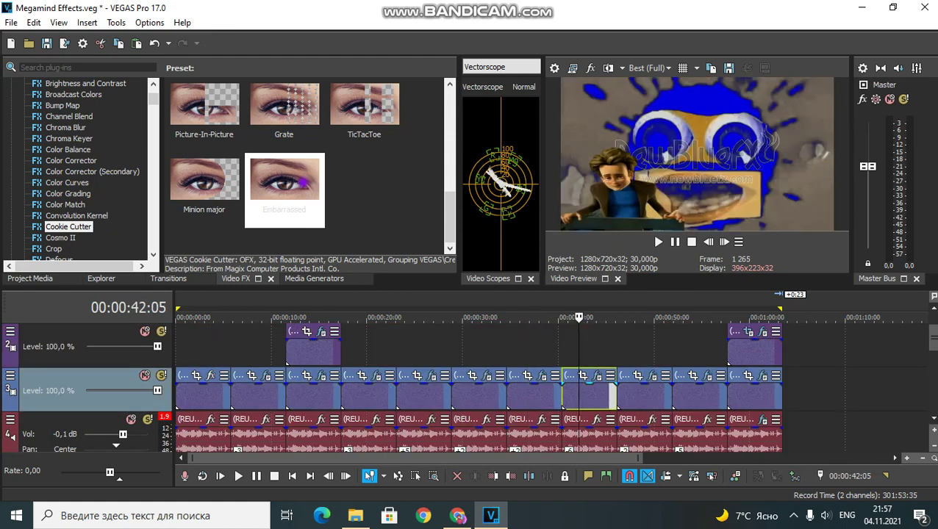
{"action": "left_click", "coordinate": [597, 376]}
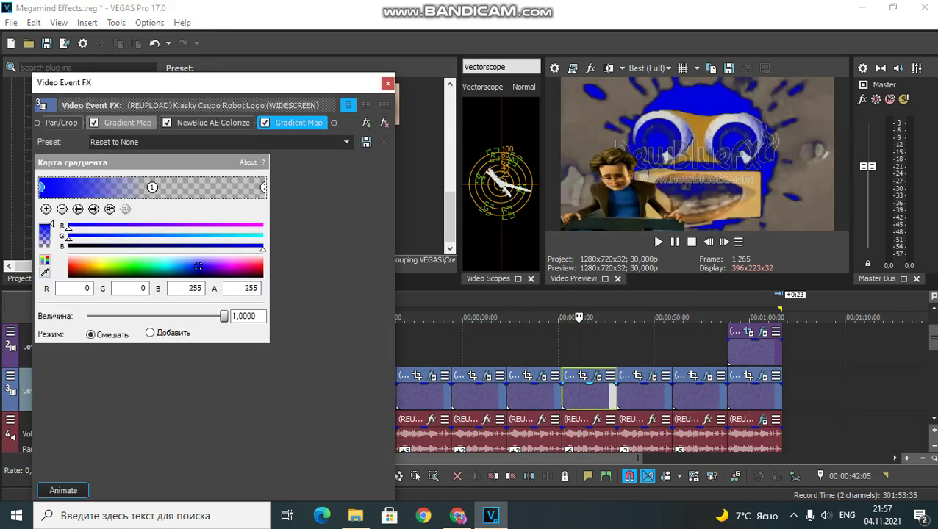
{"action": "left_click", "coordinate": [126, 123]}
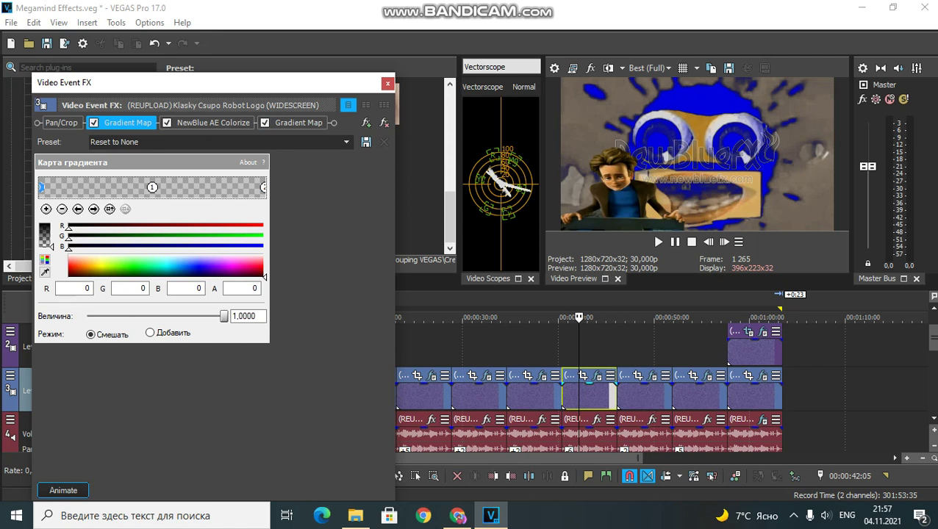
{"action": "left_click", "coordinate": [384, 122]}
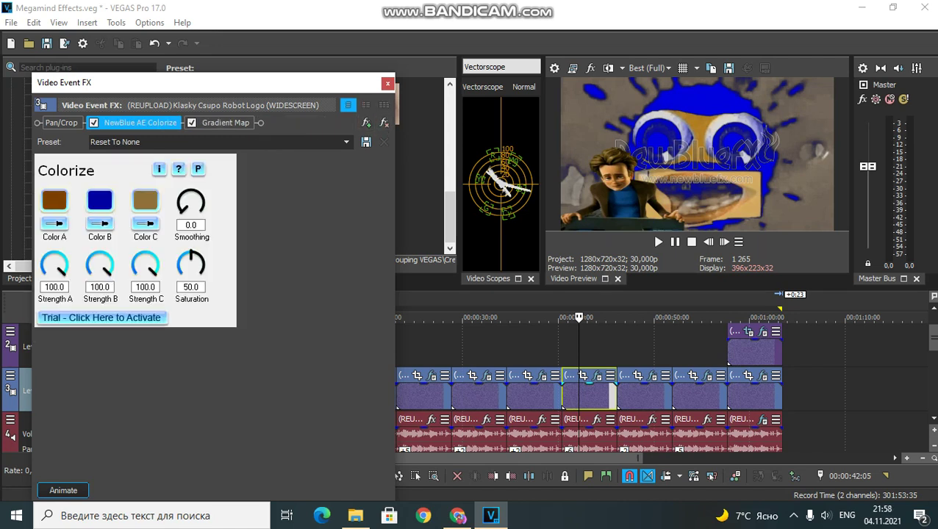
{"action": "left_click", "coordinate": [221, 122]}
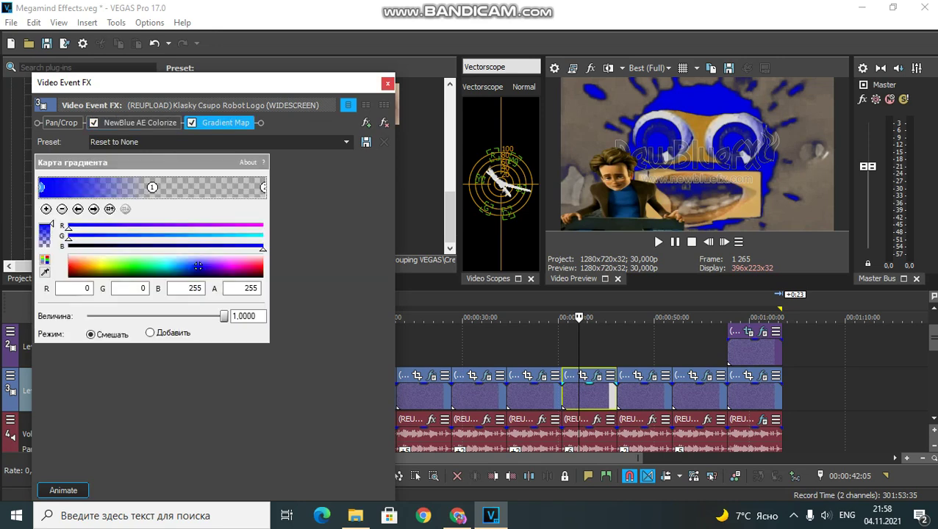
{"action": "left_click", "coordinate": [387, 83]}
Check the pitch labels of the eighth clip's audio events on tracks 4 and 5.
{"action": "left_click", "coordinate": [933, 418]}
{"action": "scroll", "coordinate": [478, 387], "scroll_direction": "down", "scroll_amount": 2}
{"action": "scroll", "coordinate": [478, 387], "scroll_direction": "up", "scroll_amount": 1}
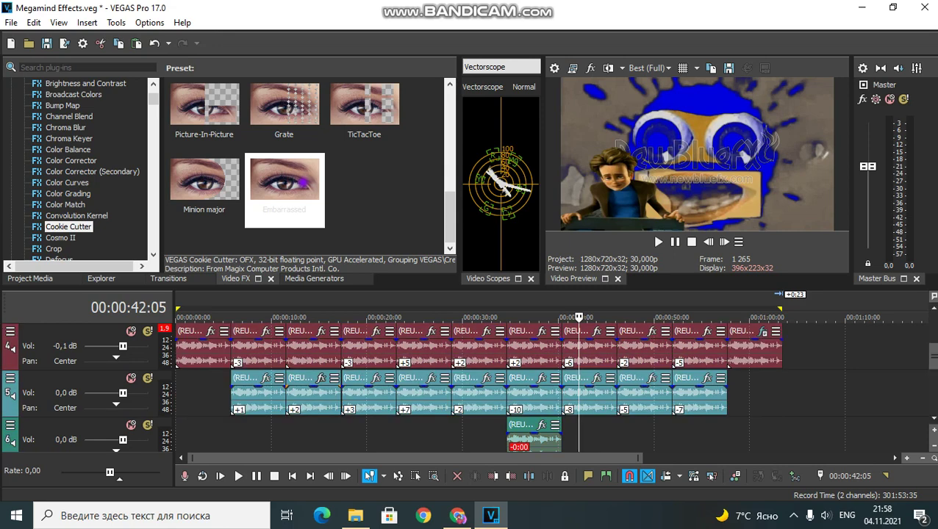
Review the ninth clip's Colorize and Gradient Map settings on track 3 and its audio pitch labels on tracks 4 and 5.
{"action": "scroll", "coordinate": [477, 388], "scroll_direction": "up", "scroll_amount": 2}
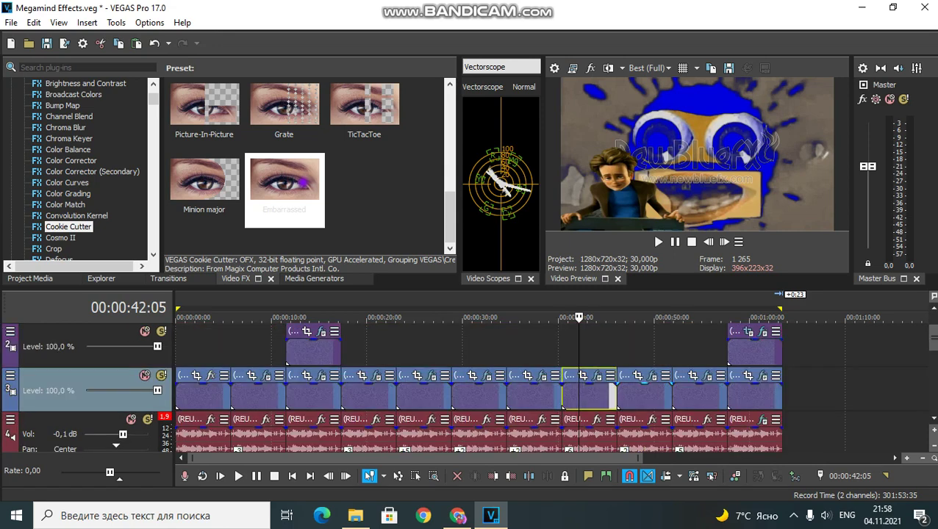
{"action": "left_click", "coordinate": [632, 398]}
{"action": "left_click", "coordinate": [652, 375]}
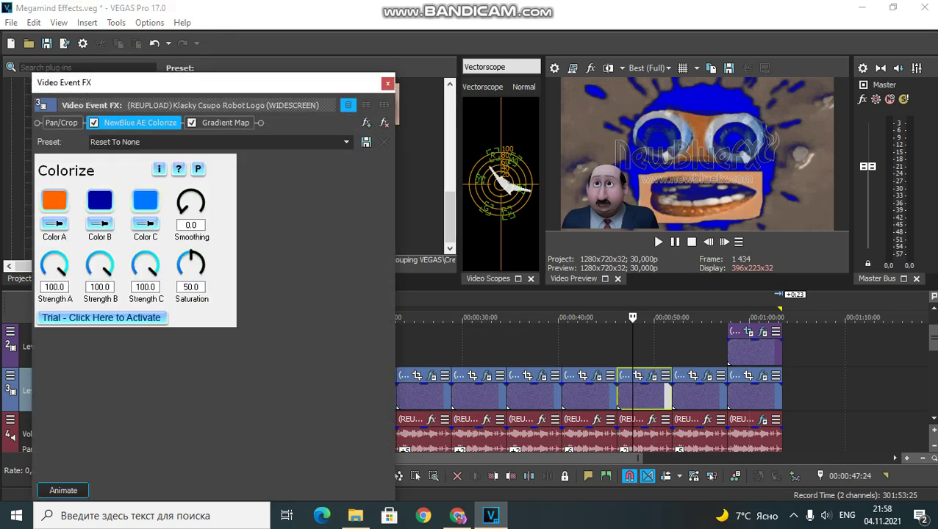
{"action": "left_click", "coordinate": [225, 123]}
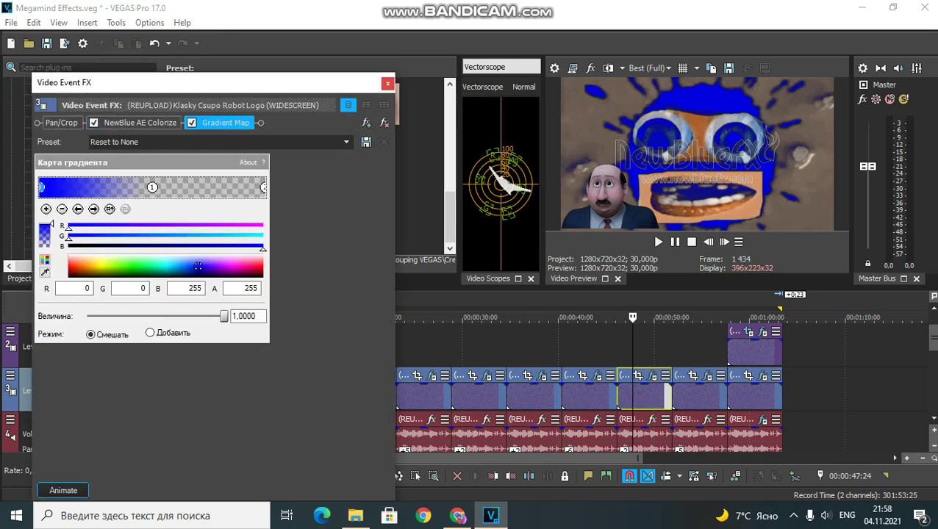
{"action": "left_click", "coordinate": [387, 84]}
{"action": "scroll", "coordinate": [478, 386], "scroll_direction": "down", "scroll_amount": 2}
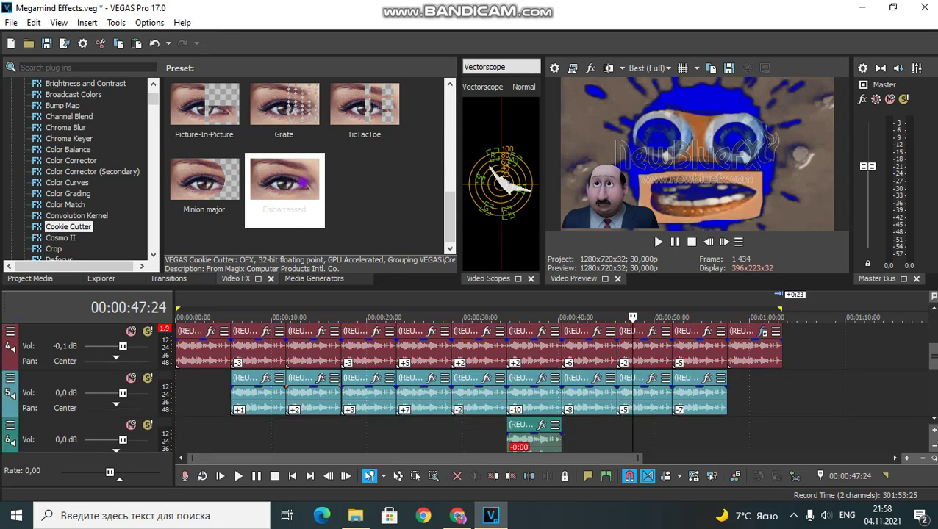
Review the Colorize, Gradient Map, Invert and HSL Adjust settings of the tenth clip on track 3.
{"action": "scroll", "coordinate": [478, 386], "scroll_direction": "up", "scroll_amount": 2}
{"action": "left_click", "coordinate": [689, 389]}
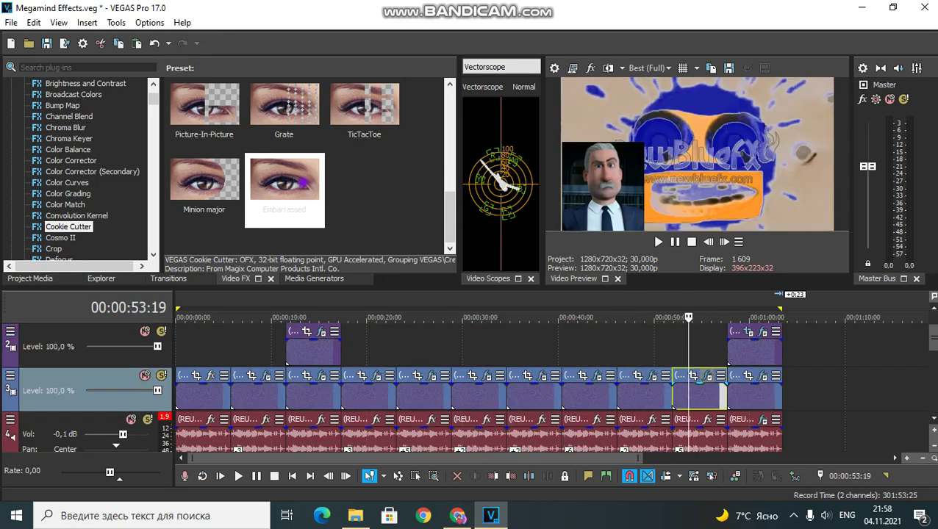
{"action": "left_click", "coordinate": [708, 376]}
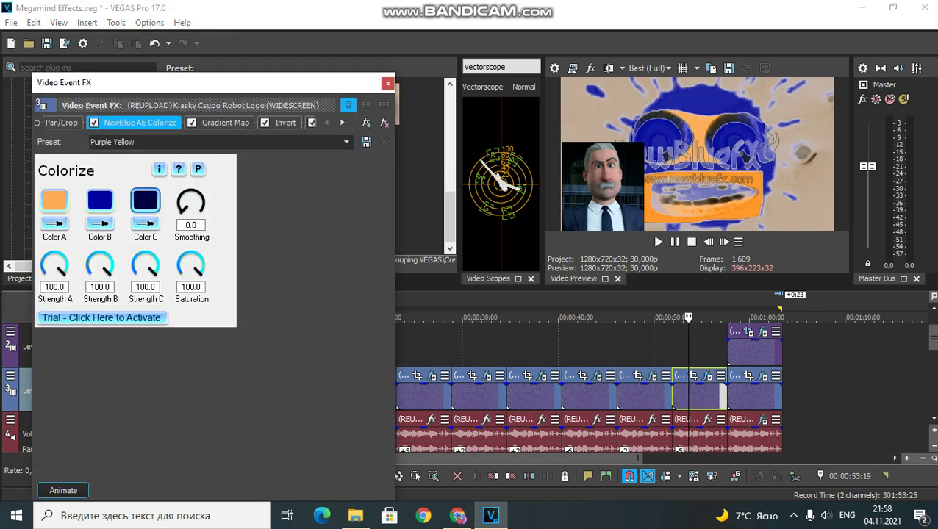
{"action": "left_click", "coordinate": [226, 123]}
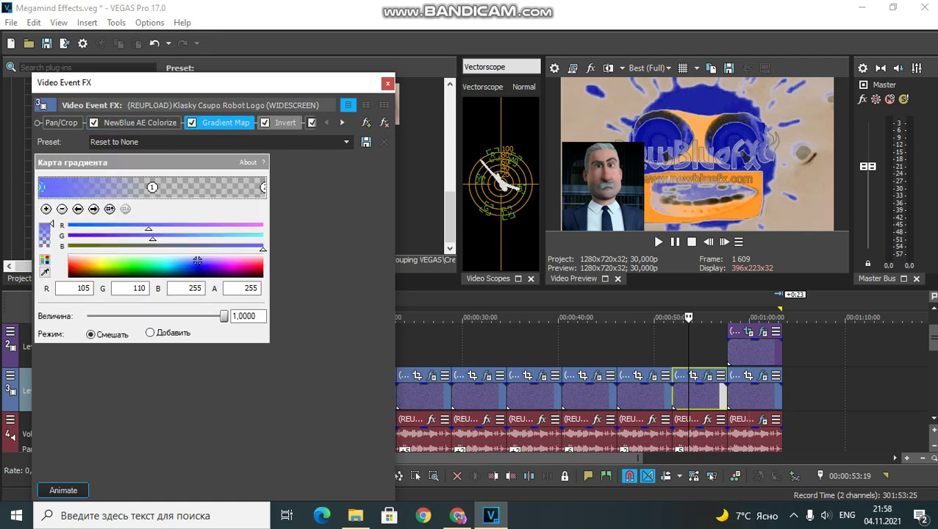
{"action": "left_click", "coordinate": [286, 122]}
{"action": "left_click", "coordinate": [342, 123]}
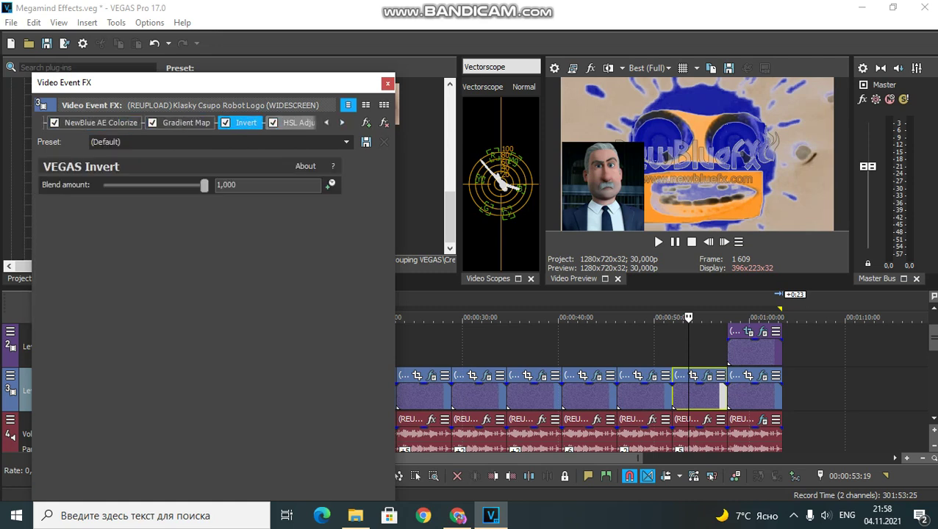
{"action": "left_click", "coordinate": [295, 123]}
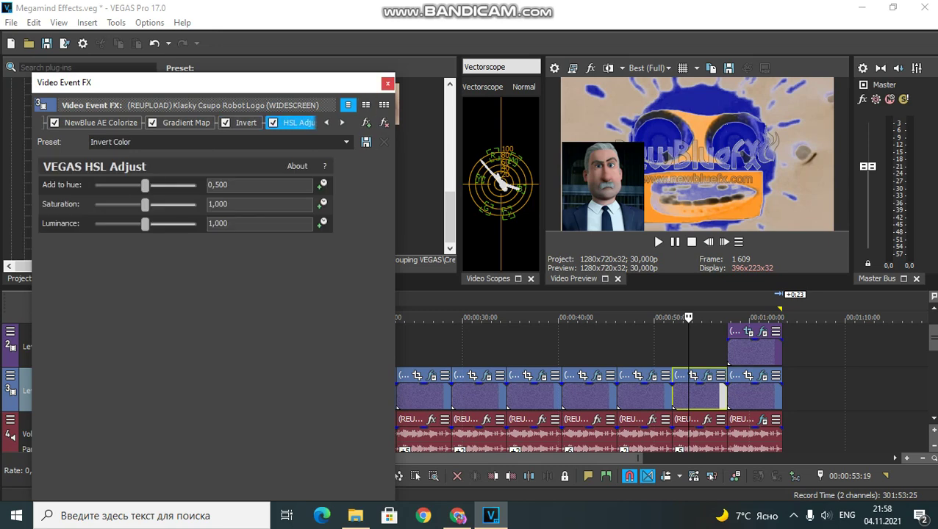
{"action": "left_click", "coordinate": [387, 83]}
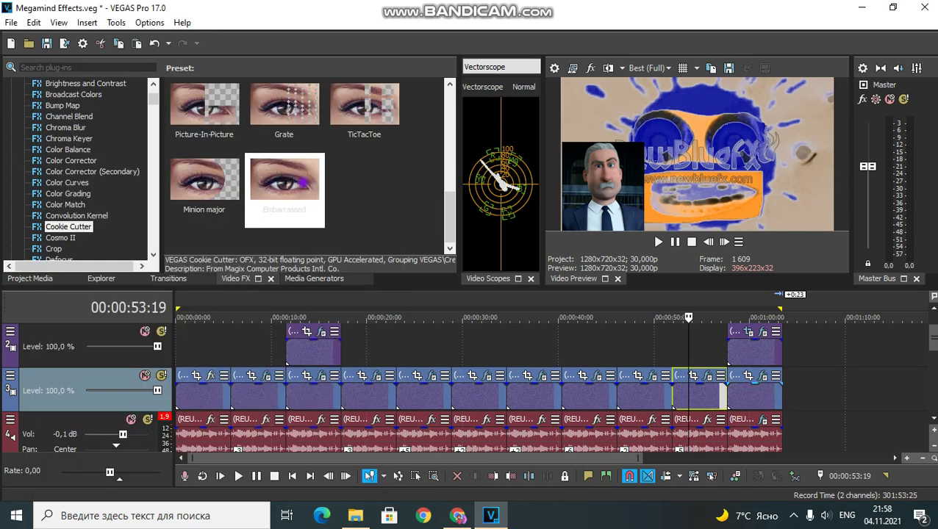
Move the pan/crop frame of the last clip's event on track 2 to X center 655 and Y center 360.
{"action": "left_click", "coordinate": [747, 397]}
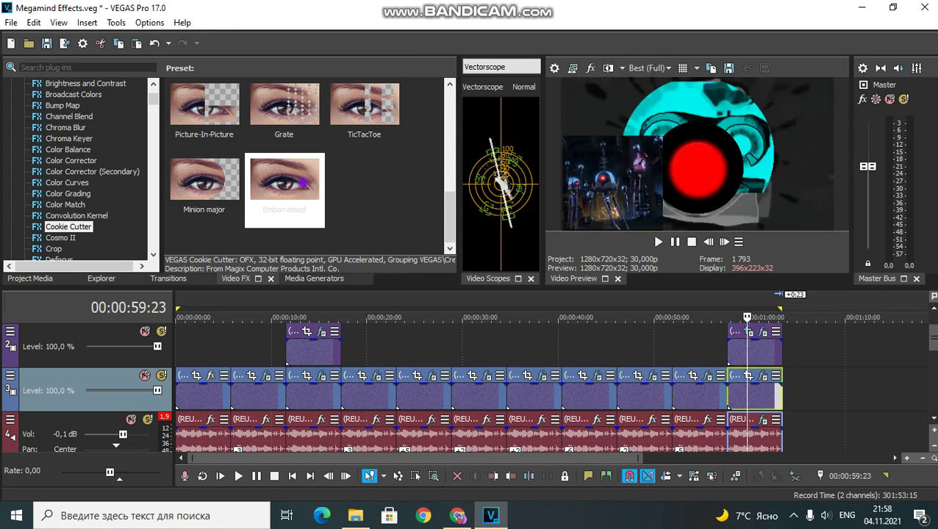
{"action": "left_click", "coordinate": [933, 419]}
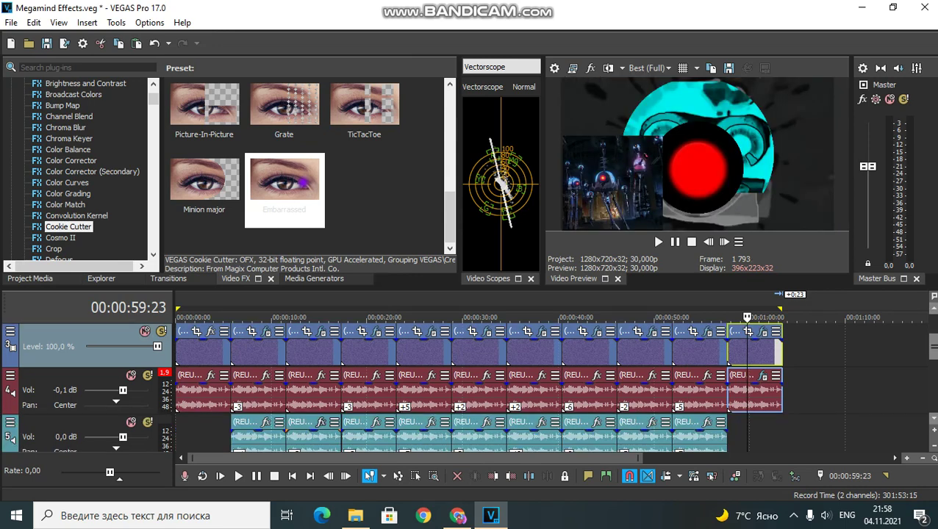
{"action": "scroll", "coordinate": [931, 375], "scroll_direction": "down", "scroll_amount": 1}
{"action": "scroll", "coordinate": [931, 375], "scroll_direction": "up", "scroll_amount": 2}
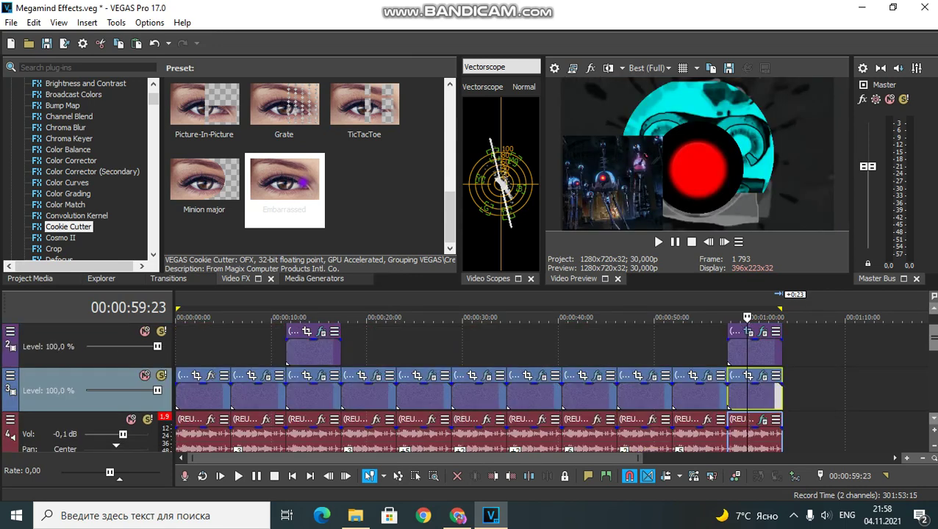
{"action": "scroll", "coordinate": [931, 375], "scroll_direction": "up", "scroll_amount": 1}
{"action": "left_click", "coordinate": [751, 395]}
{"action": "left_click", "coordinate": [748, 376]}
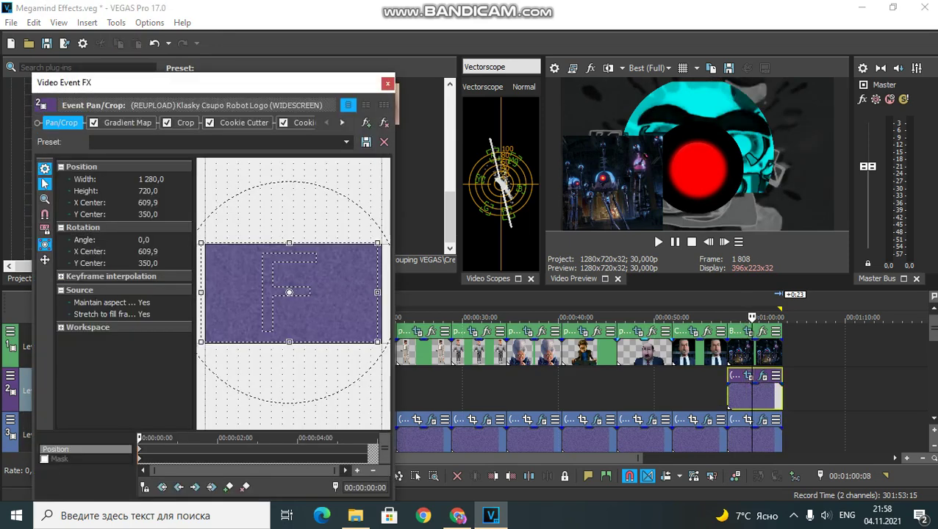
{"action": "left_click_drag", "start_coordinate": [289, 292], "coordinate": [294, 293]}
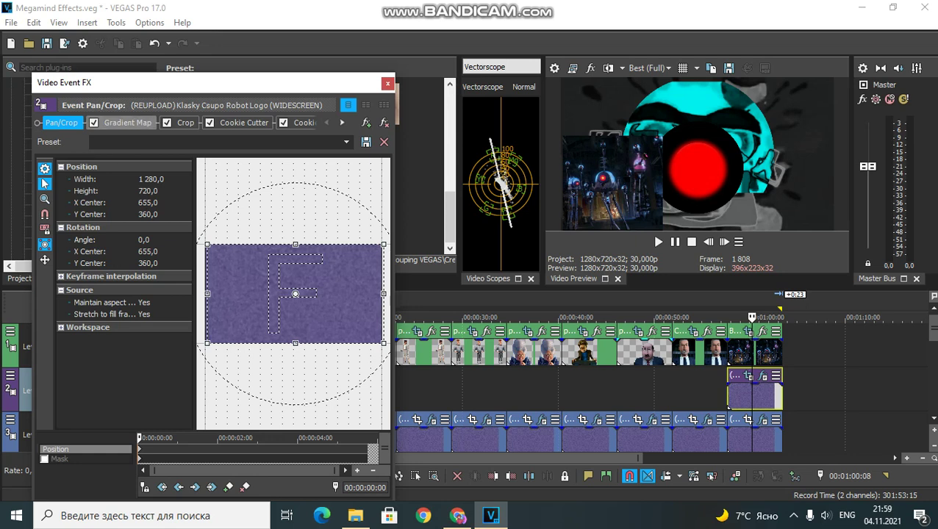
Review the Gradient Map, Crop and three Cookie Cutter effects on the last clip's track 2 event.
{"action": "left_click", "coordinate": [126, 122]}
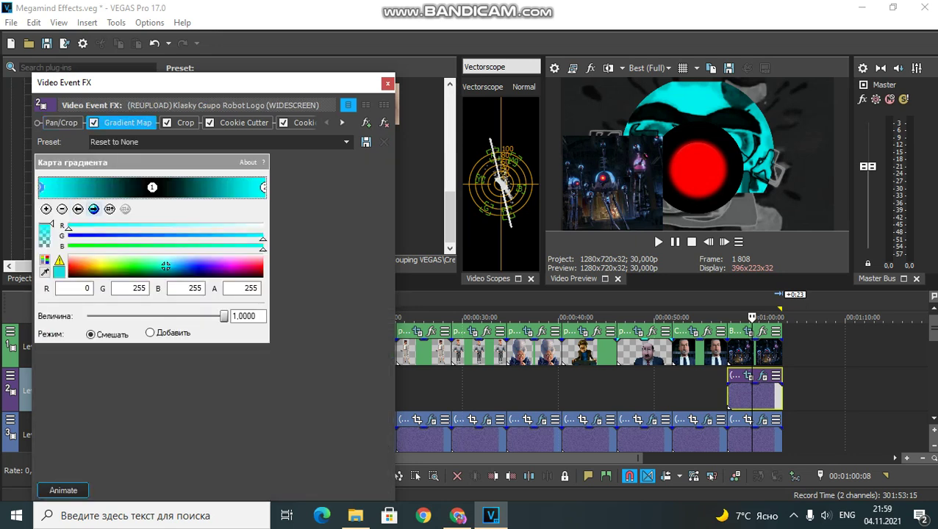
{"action": "left_click", "coordinate": [93, 209]}
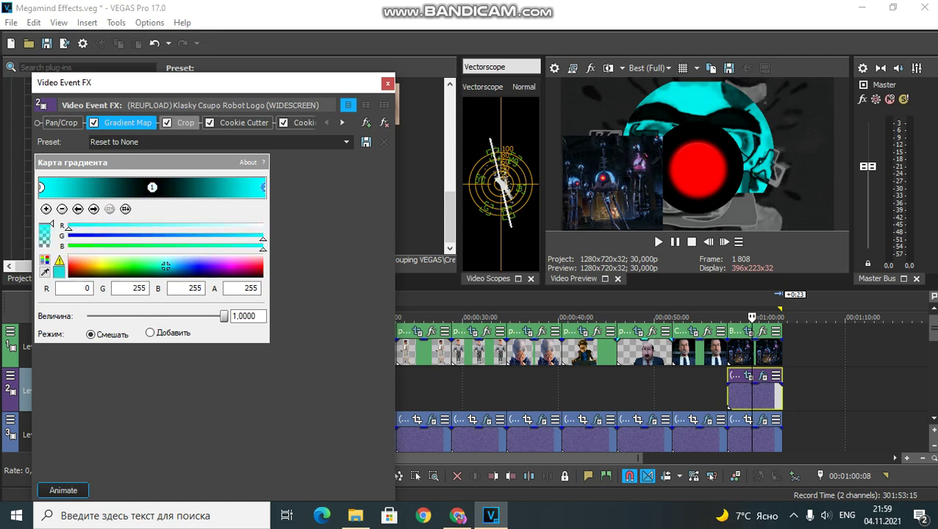
{"action": "left_click", "coordinate": [184, 122]}
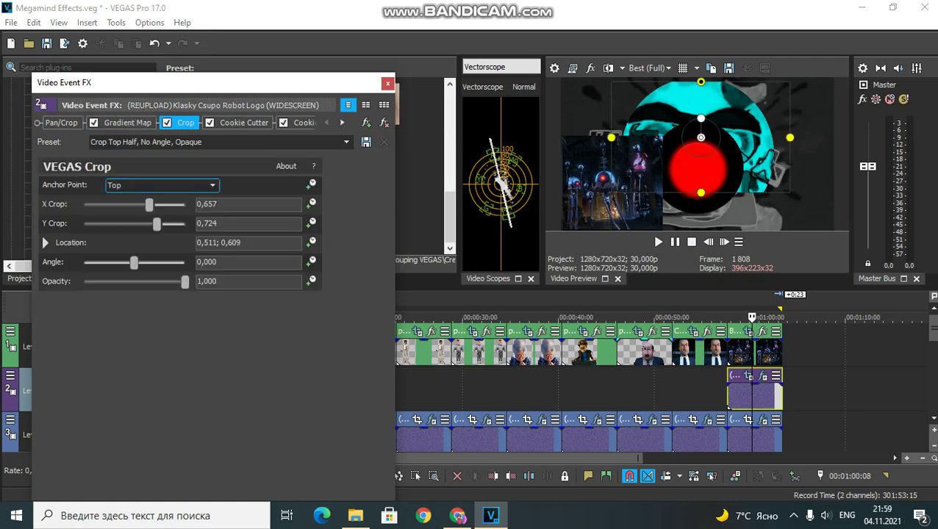
{"action": "left_click", "coordinate": [242, 122]}
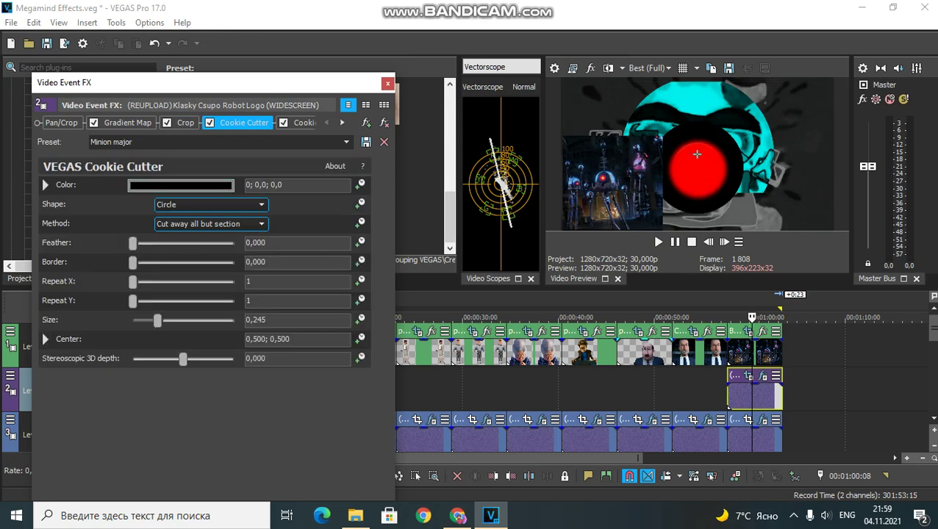
{"action": "left_click", "coordinate": [301, 122]}
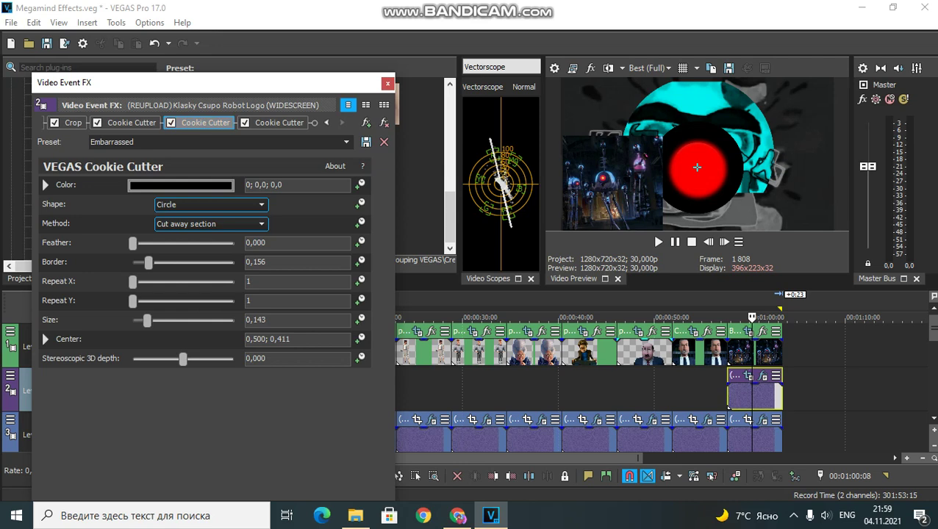
{"action": "left_click", "coordinate": [278, 122]}
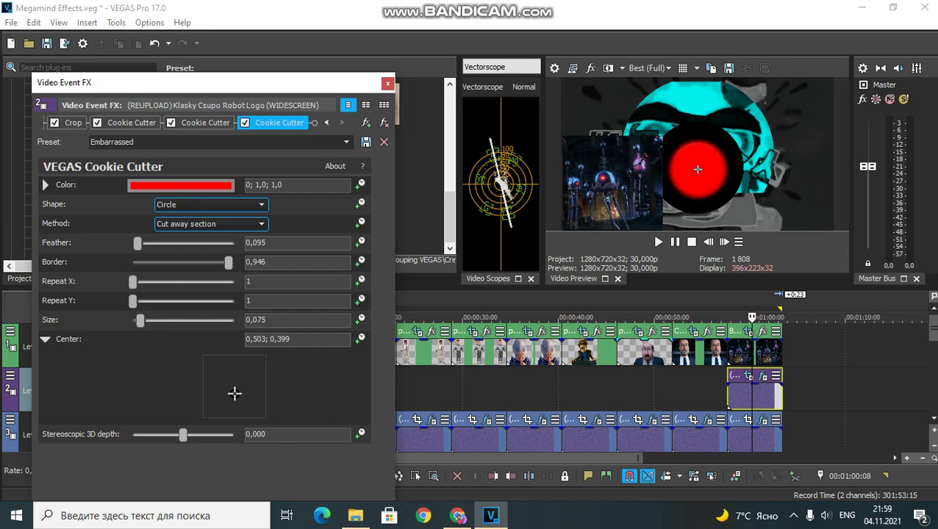
{"action": "left_click", "coordinate": [388, 84]}
Review the Gradient Map settings of the last clip's event on track 3.
{"action": "left_click", "coordinate": [738, 398]}
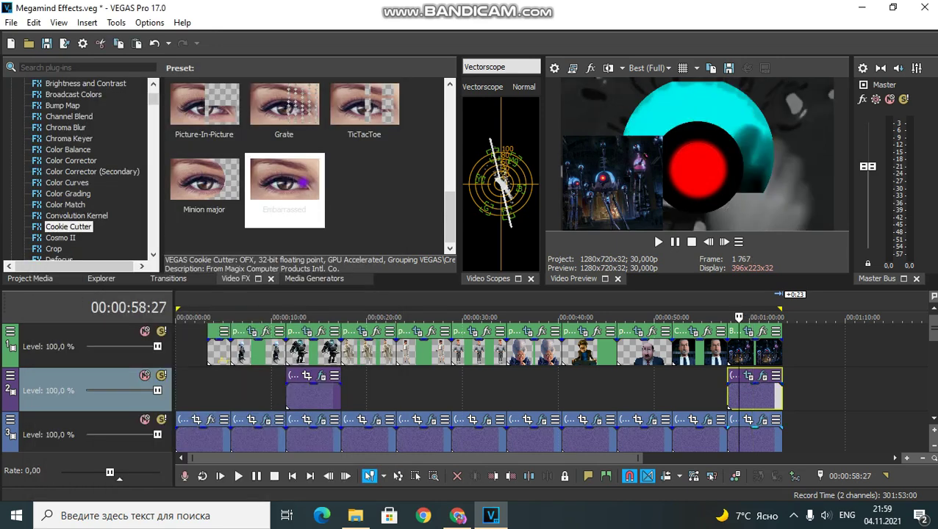
{"action": "right_click", "coordinate": [762, 419]}
{"action": "left_click", "coordinate": [751, 436]}
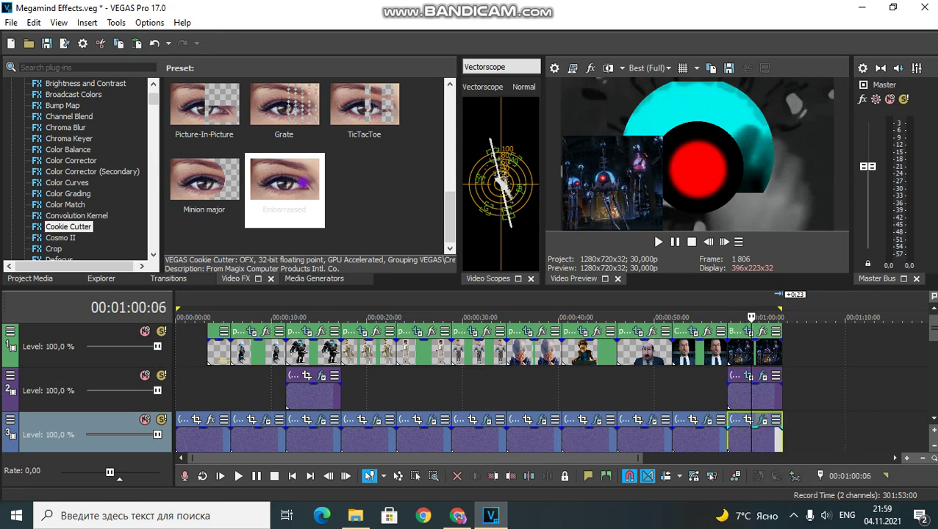
{"action": "left_click", "coordinate": [762, 420]}
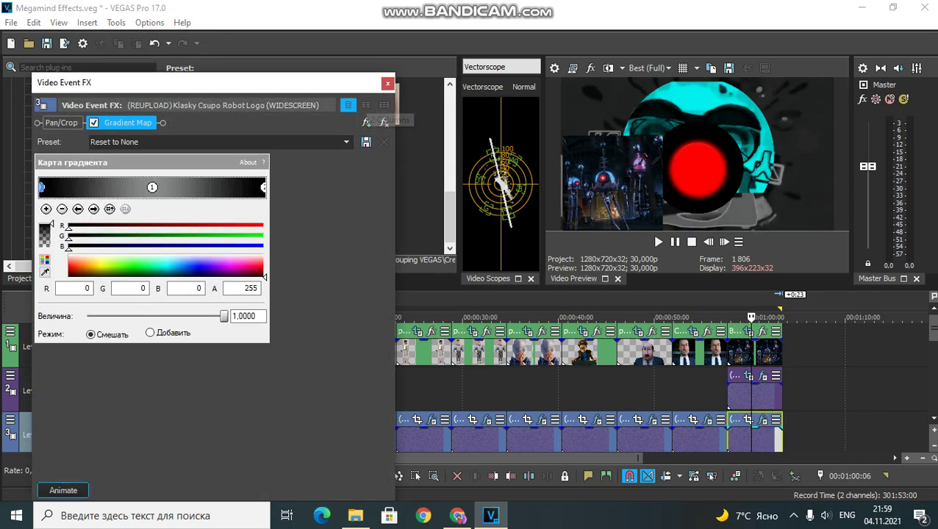
{"action": "left_click", "coordinate": [387, 83]}
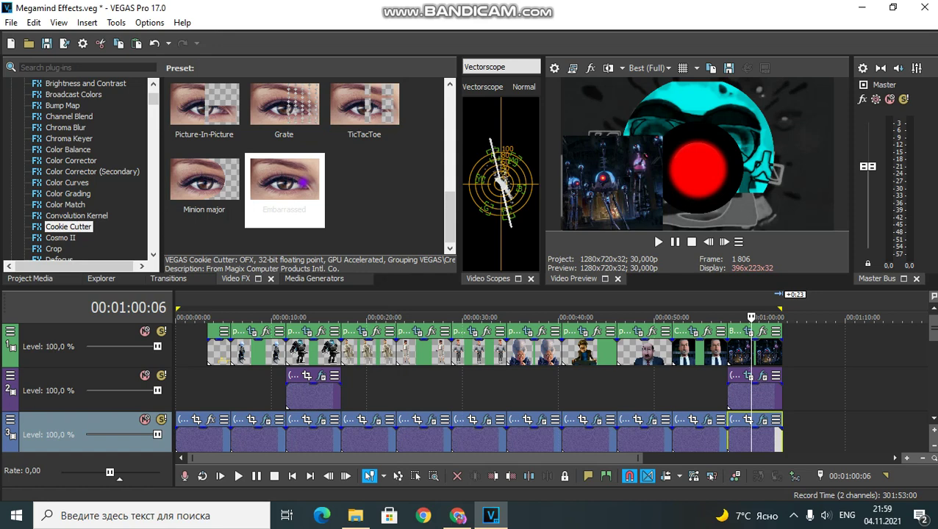
Review the first Pitch Shift on the last clip's track 4 audio event and choose the [Sys] Robot preset for its ExpressFX Delay.
{"action": "scroll", "coordinate": [477, 390], "scroll_direction": "down", "scroll_amount": 1}
{"action": "scroll", "coordinate": [477, 389], "scroll_direction": "down", "scroll_amount": 1}
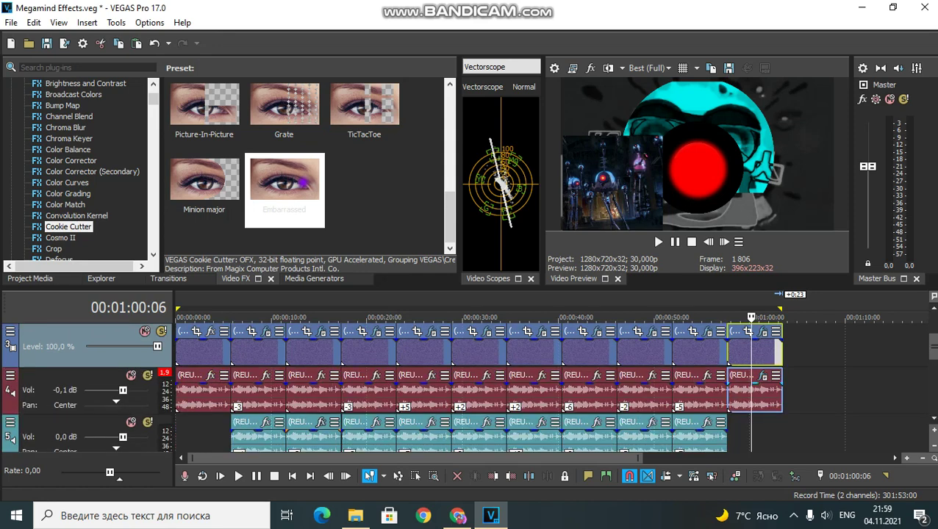
{"action": "right_click", "coordinate": [762, 398]}
{"action": "left_click", "coordinate": [801, 149]}
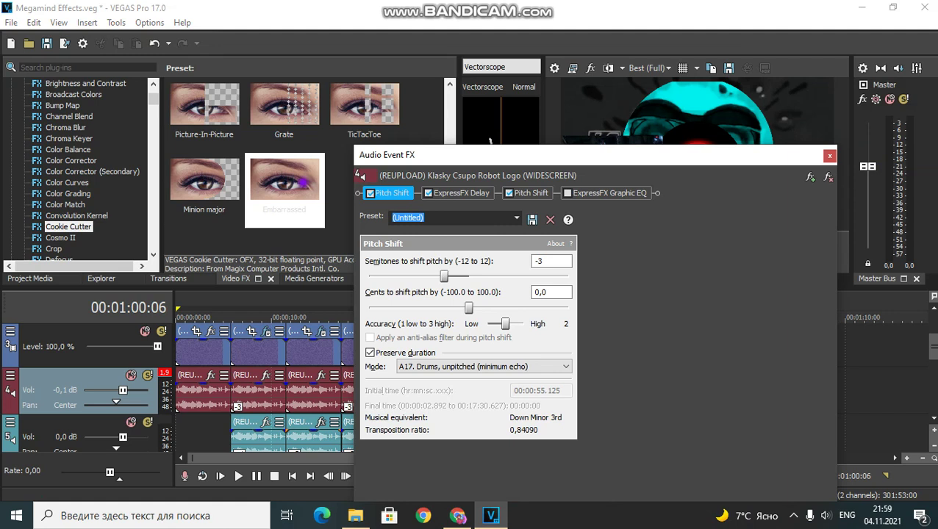
{"action": "left_click", "coordinate": [461, 193]}
{"action": "left_click", "coordinate": [537, 218]}
{"action": "left_click", "coordinate": [455, 294]}
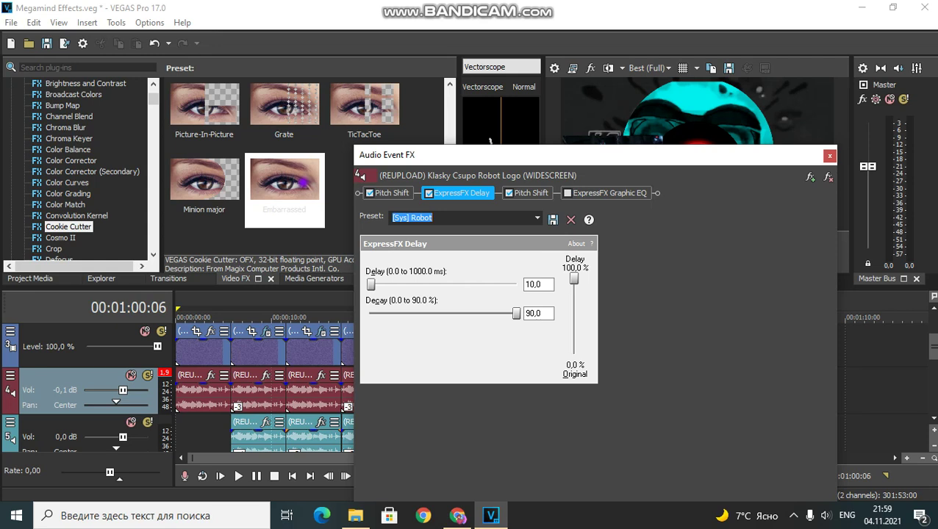
Review the second Pitch Shift on the last clip's audio event and remove the ExpressFX Graphic EQ from its effects chain.
{"action": "left_click", "coordinate": [529, 192]}
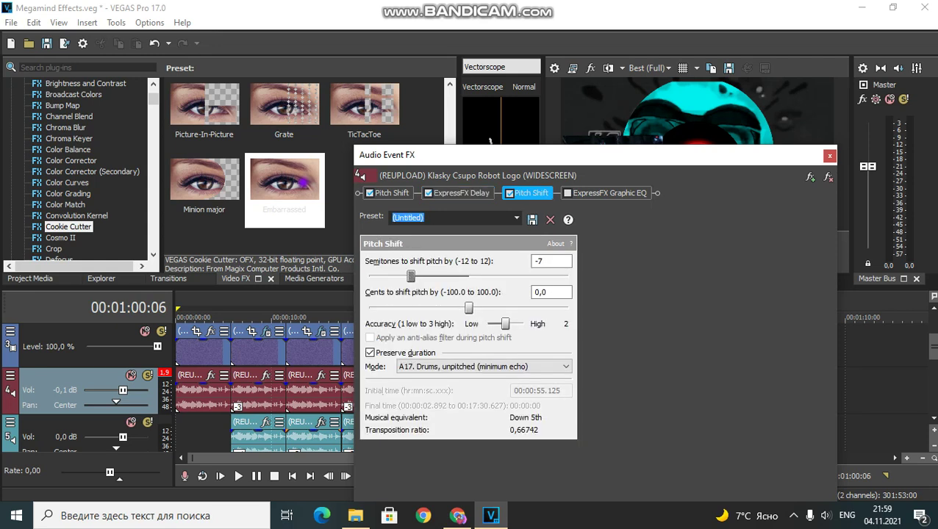
{"action": "left_click", "coordinate": [609, 192]}
{"action": "left_click", "coordinate": [828, 177]}
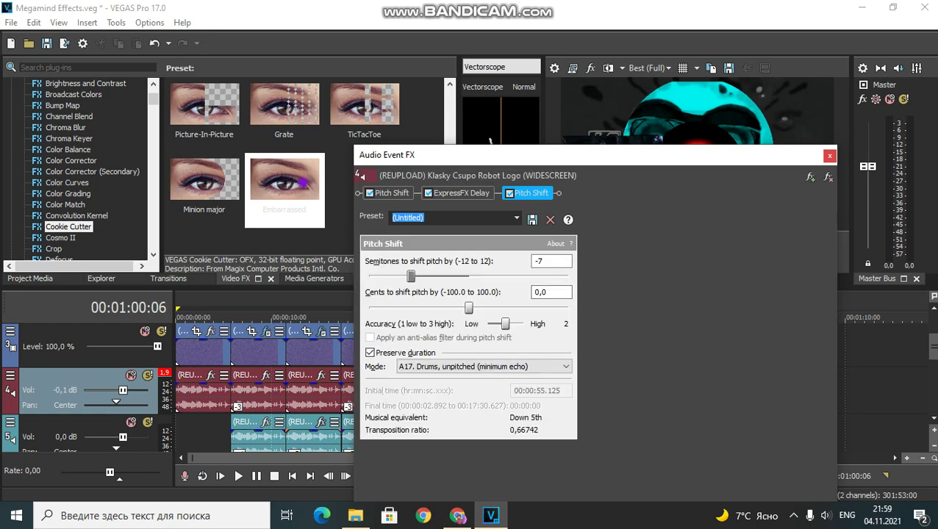
{"action": "left_click", "coordinate": [830, 155]}
{"action": "mouse_move", "coordinate": [535, 8]}
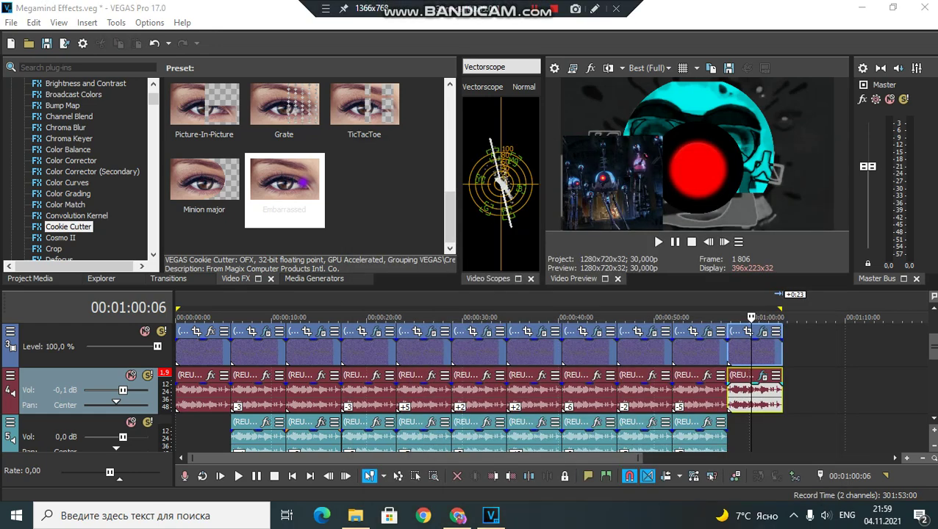